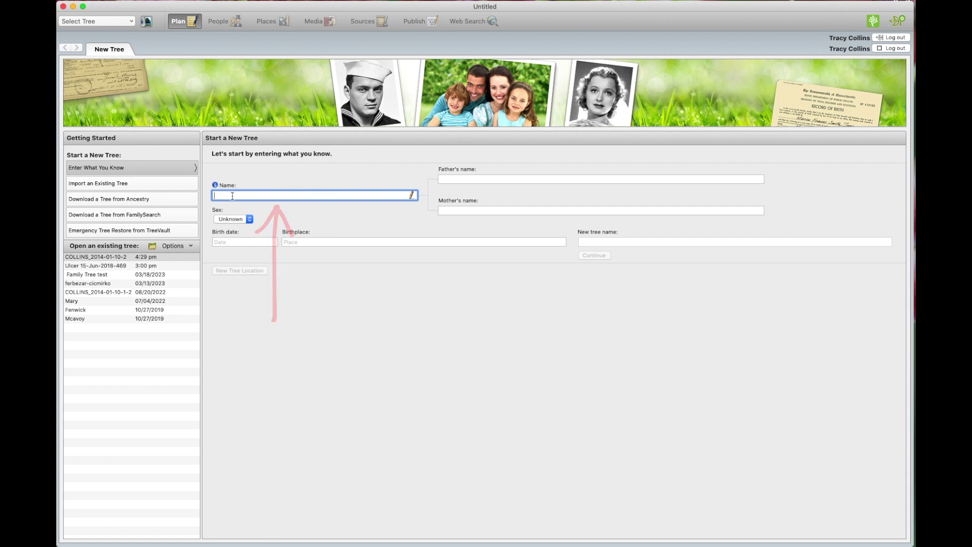
# Step: Enter the first person's name as a male born 30 Sep 1862 in Burslem, Staffordshire, England
pyautogui.write('Ell')
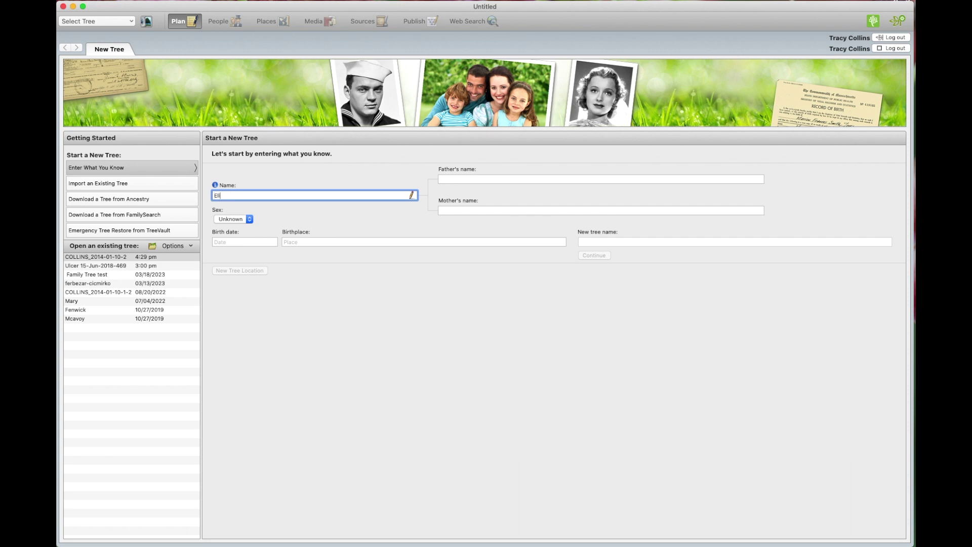
pyautogui.write('jah Collins')
pyautogui.click(248, 218)
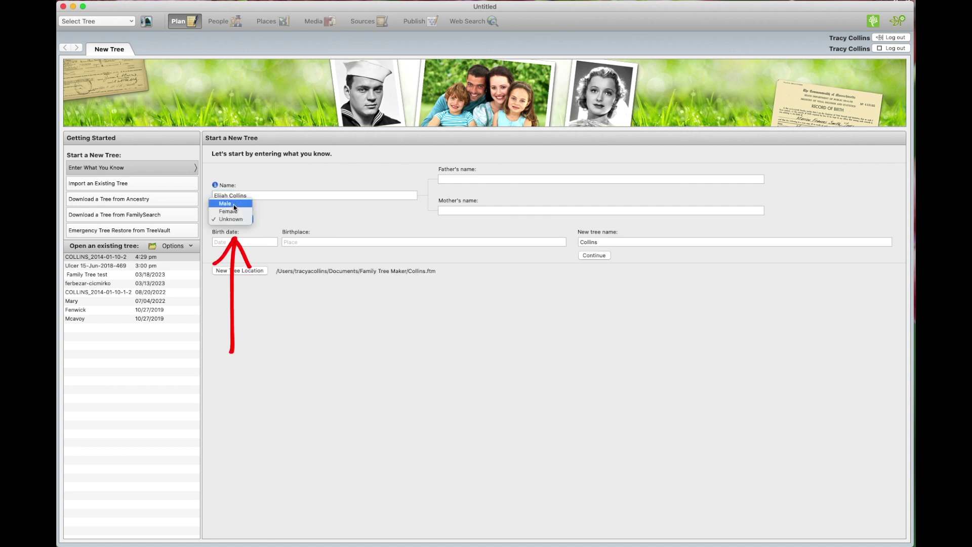
pyautogui.click(235, 204)
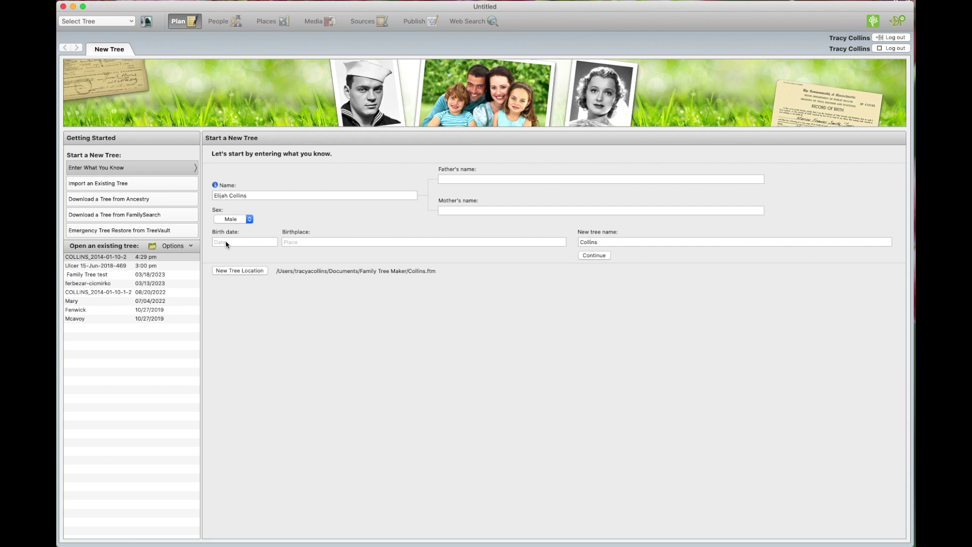
pyautogui.click(226, 242)
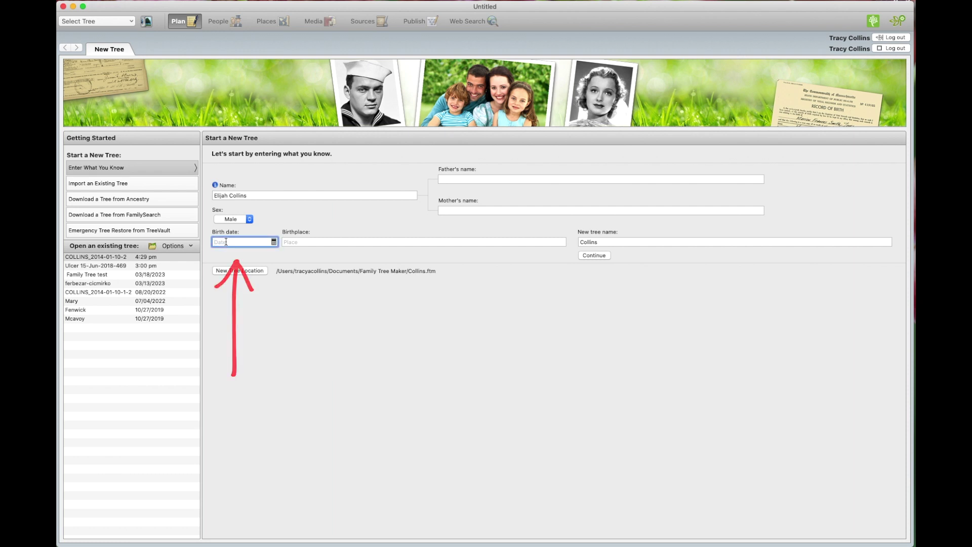
pyautogui.write('30 ')
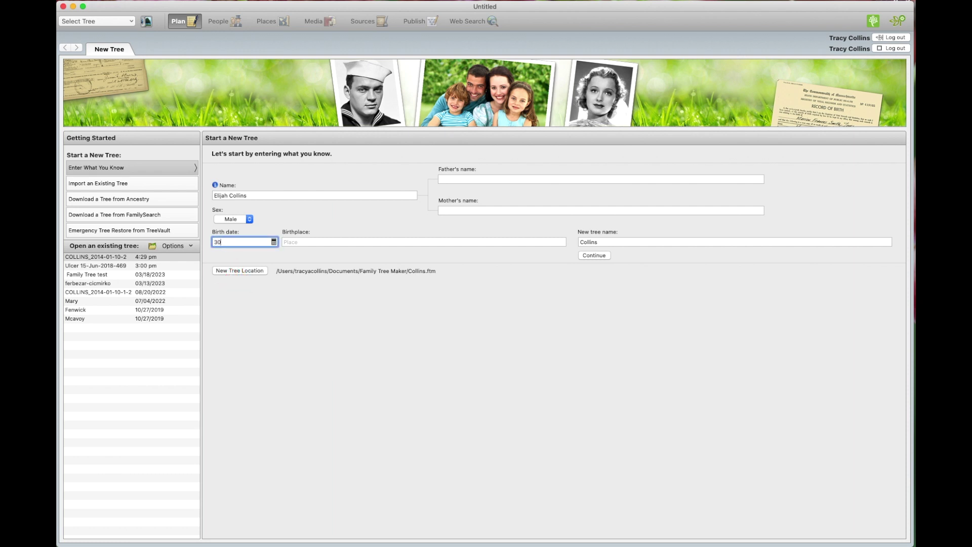
pyautogui.write('Sep 1862')
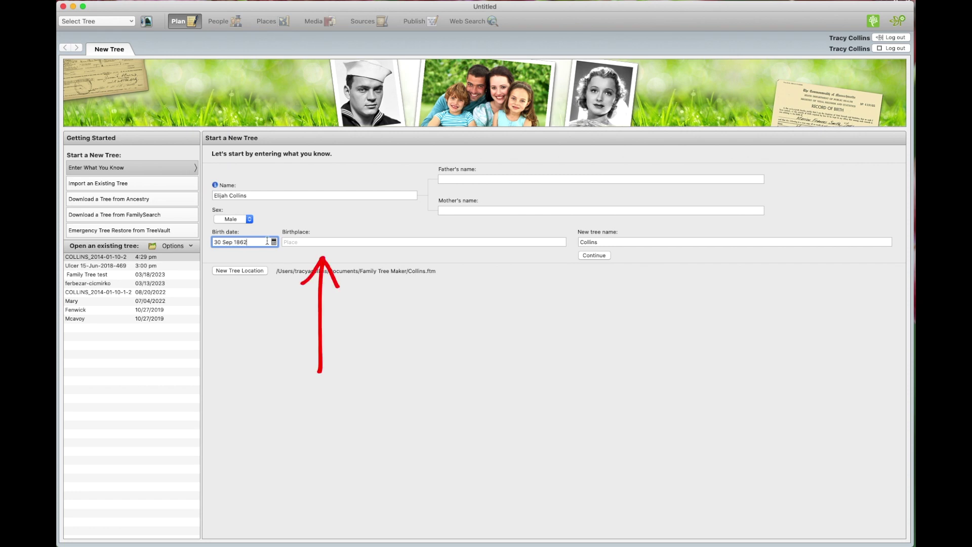
pyautogui.click(288, 242)
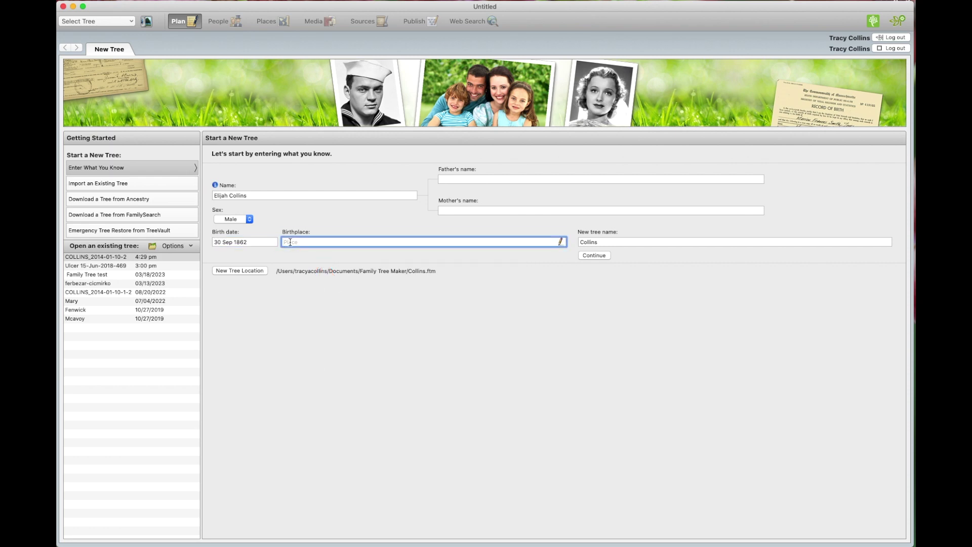
pyautogui.write('Burslem')
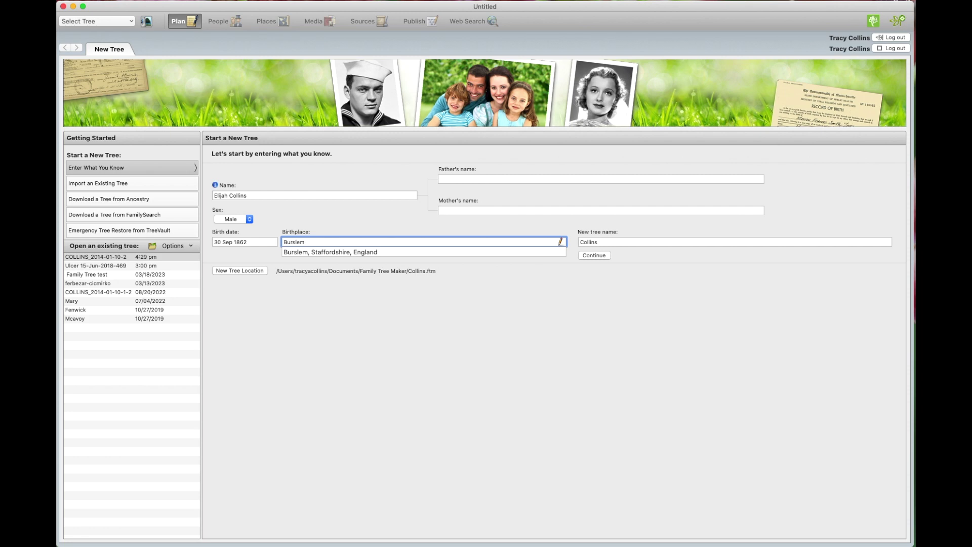
pyautogui.click(297, 252)
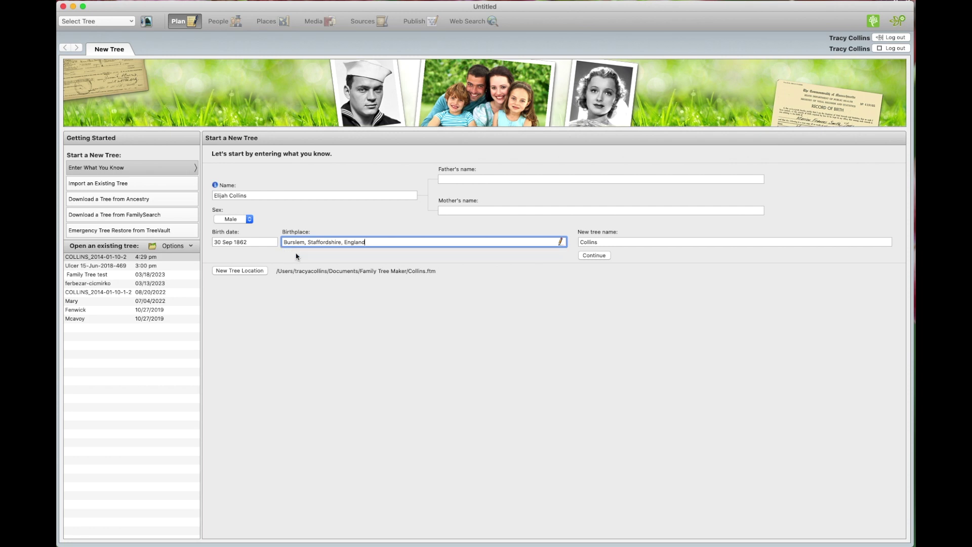
# Step: Enter the father's and mother's full names
pyautogui.click(461, 179)
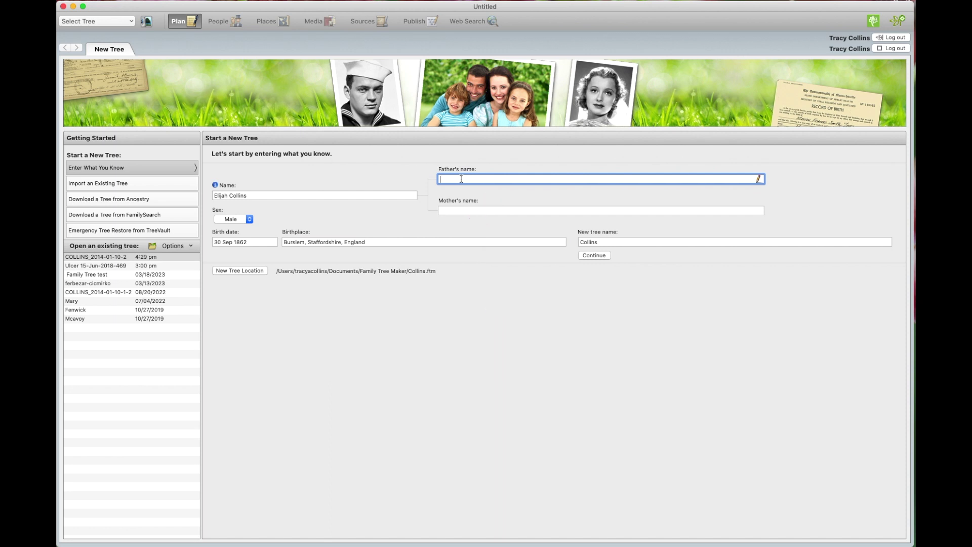
pyautogui.write('Benjamin Col')
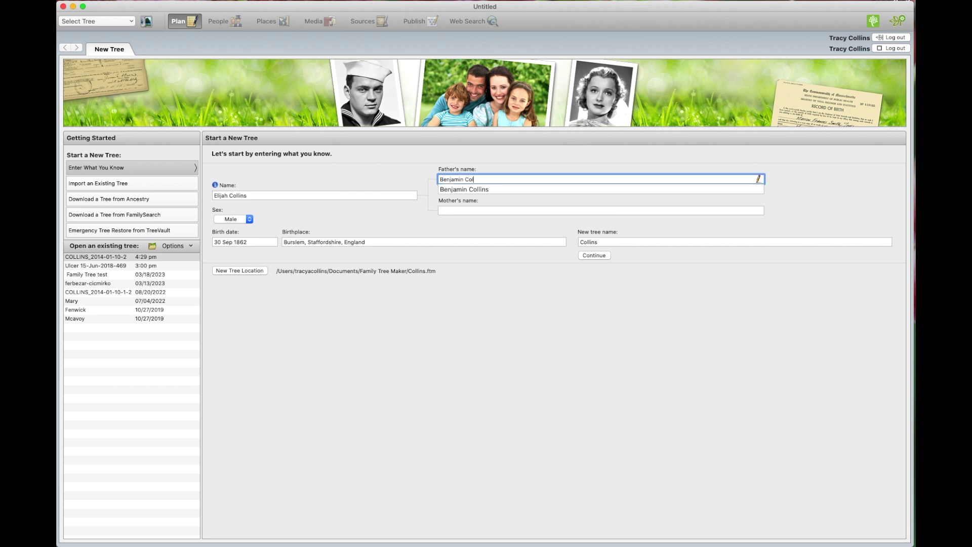
pyautogui.write('lins')
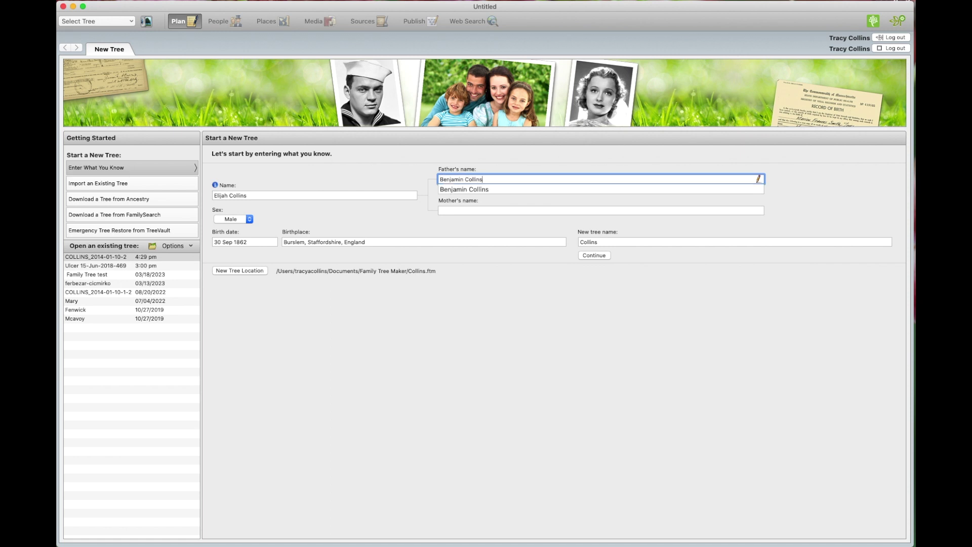
pyautogui.click(458, 211)
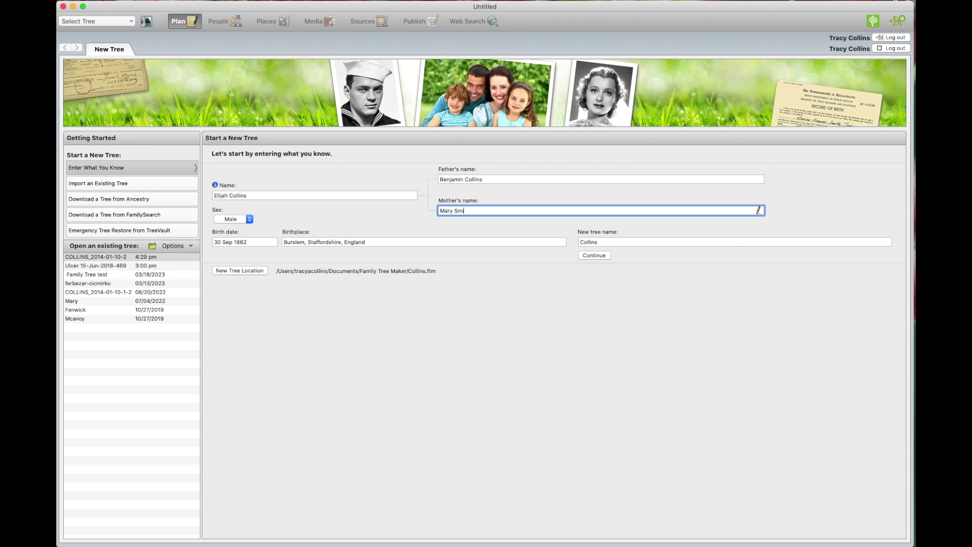
pyautogui.write('Mary Smith')
# Step: Rename the new tree from Collins to Collins 2
pyautogui.click(641, 242)
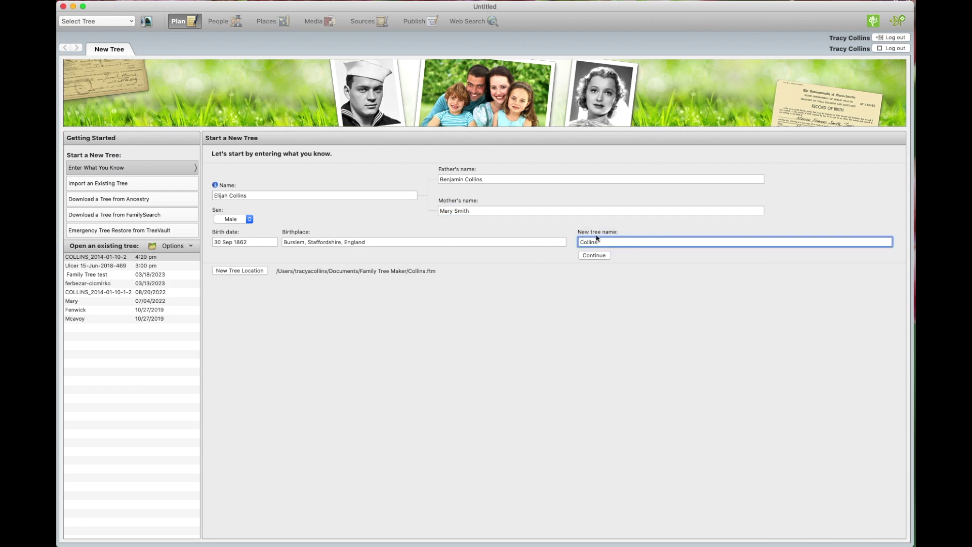
pyautogui.moveTo(625, 241); pyautogui.dragTo(572, 243)
pyautogui.click(615, 242)
pyautogui.write('2')
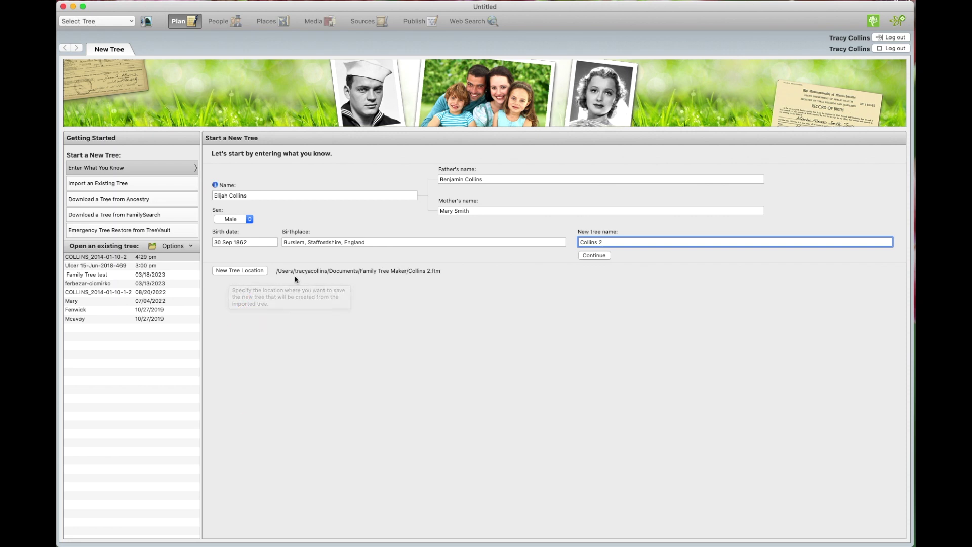
pyautogui.click(246, 272)
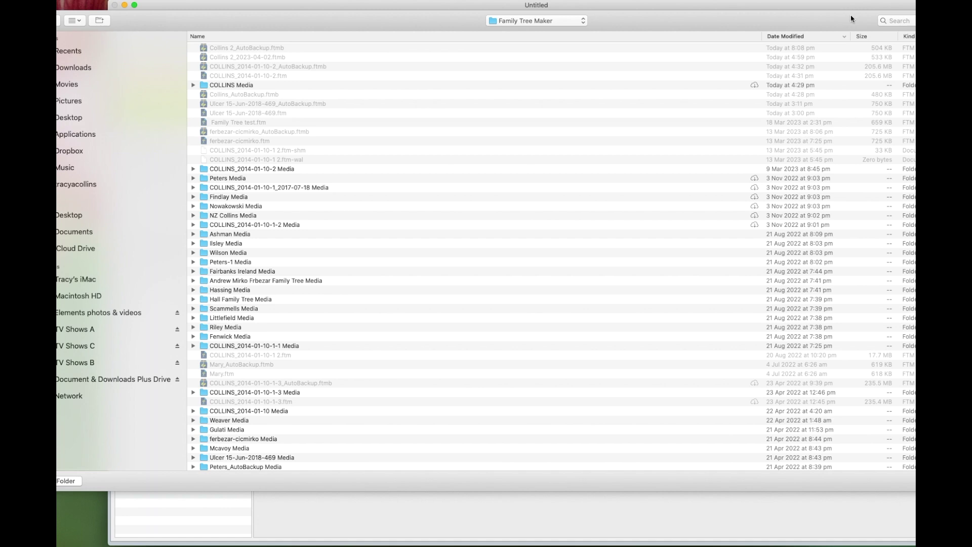
pyautogui.moveTo(839, 9); pyautogui.dragTo(706, 9)
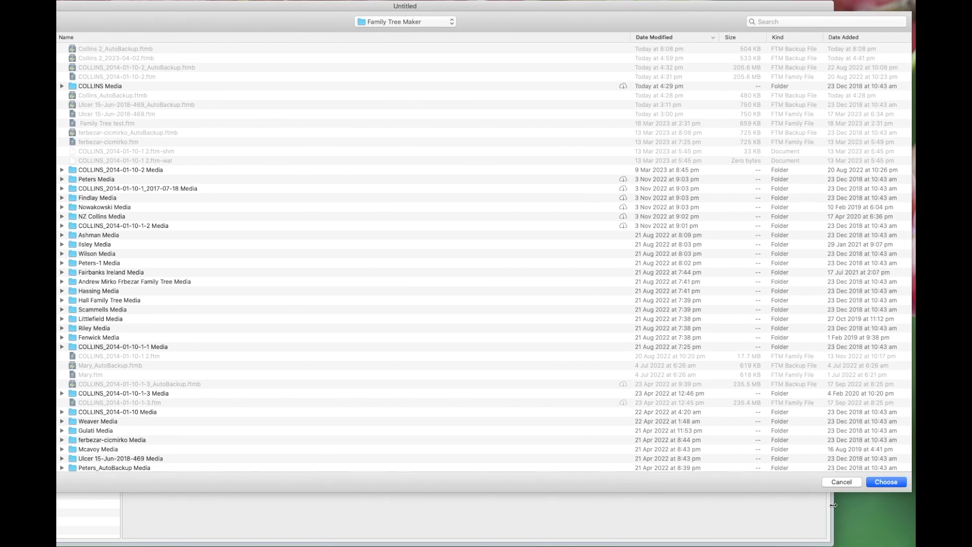
pyautogui.click(840, 482)
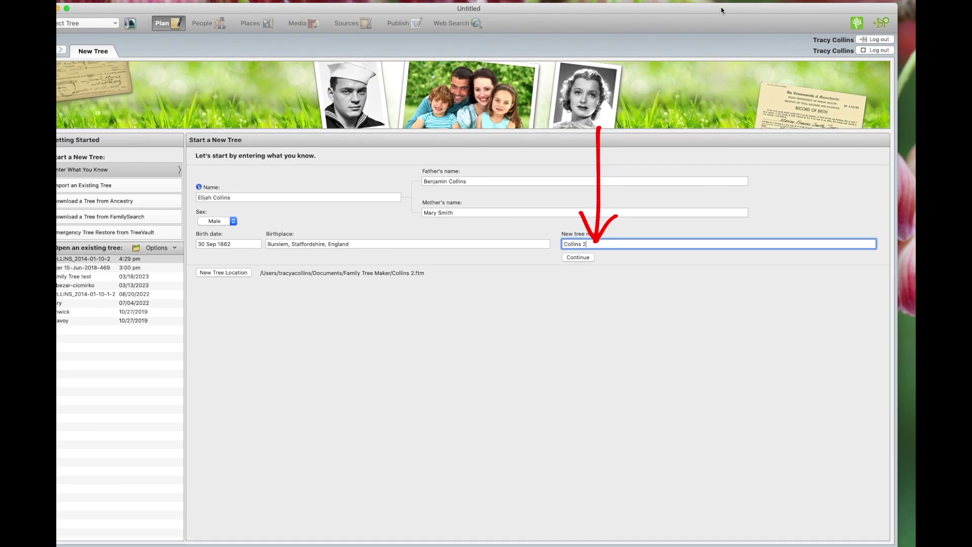
# Step: Create the Collins 2 tree and add the wife's name as the home person's spouse
pyautogui.click(594, 258)
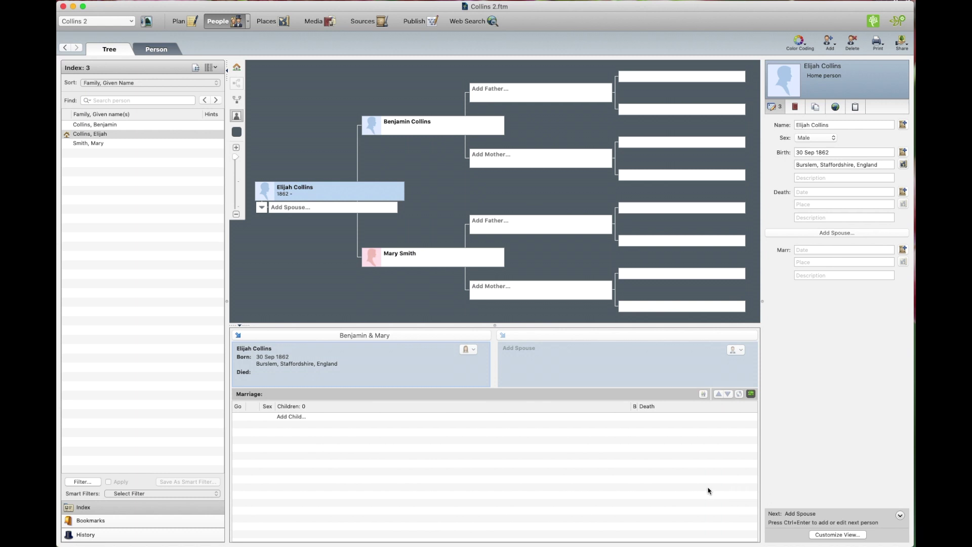
pyautogui.click(290, 209)
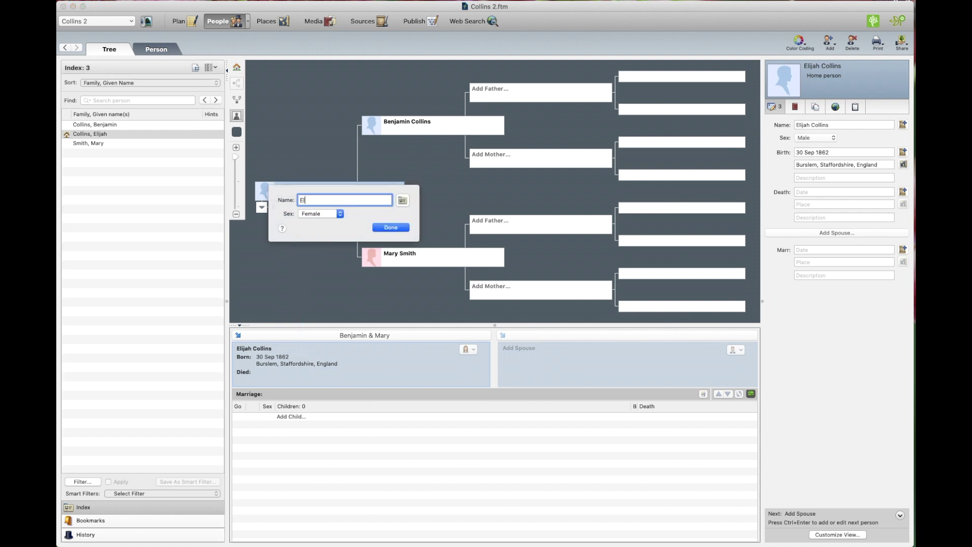
pyautogui.write('Elizabeth Tay')
pyautogui.press('BackSpace')
pyautogui.press('BackSpace')
pyautogui.press('BackSpace')
pyautogui.write('Rowle')
pyautogui.click(388, 228)
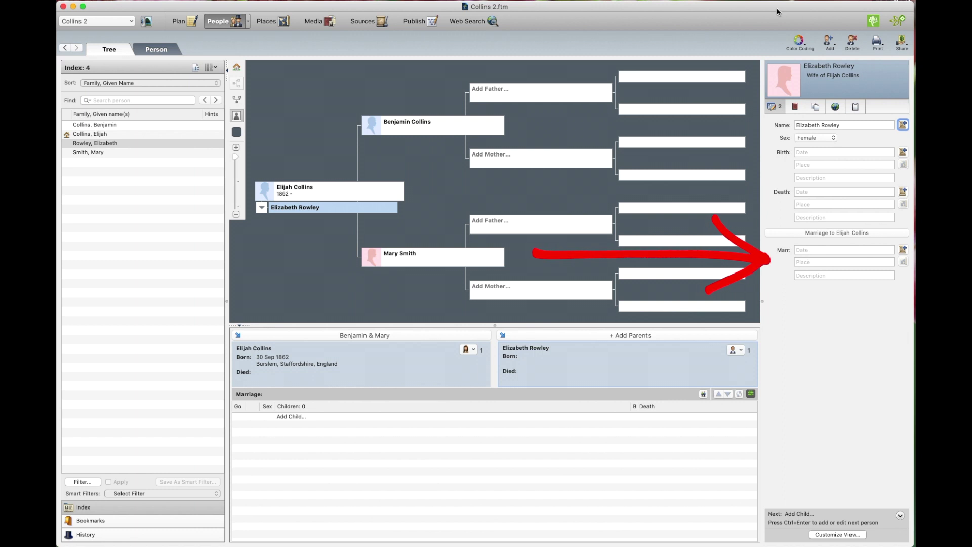
# Step: Enter the marriage date 31 Dec 1888 and place Stoke Upon Trent, Staffordshire, England
pyautogui.click(808, 250)
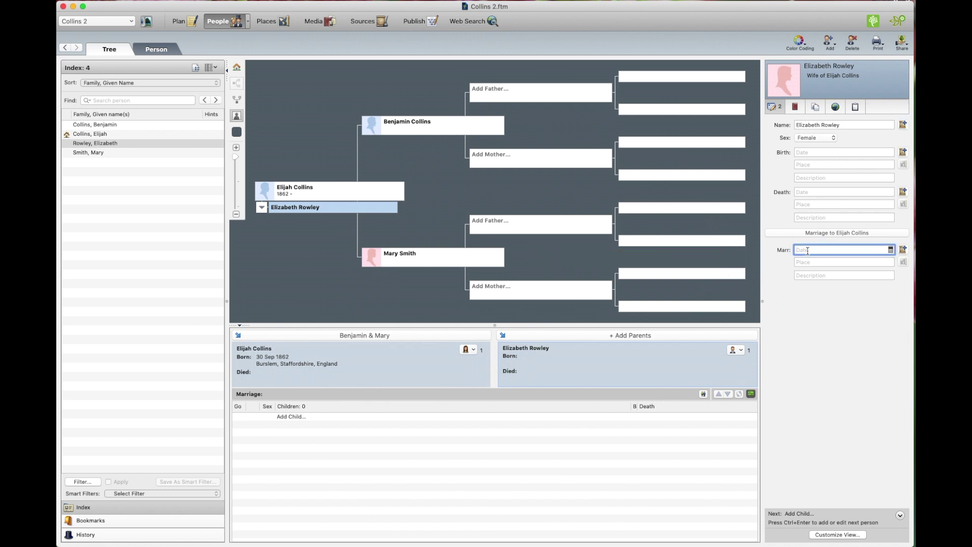
pyautogui.write('31 Dec 1888')
pyautogui.click(812, 266)
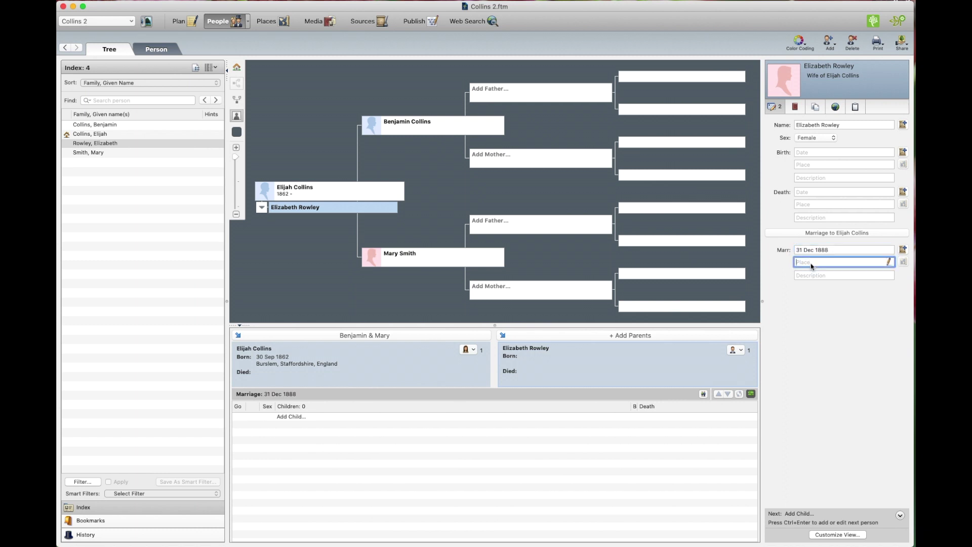
pyautogui.write('Stoke ')
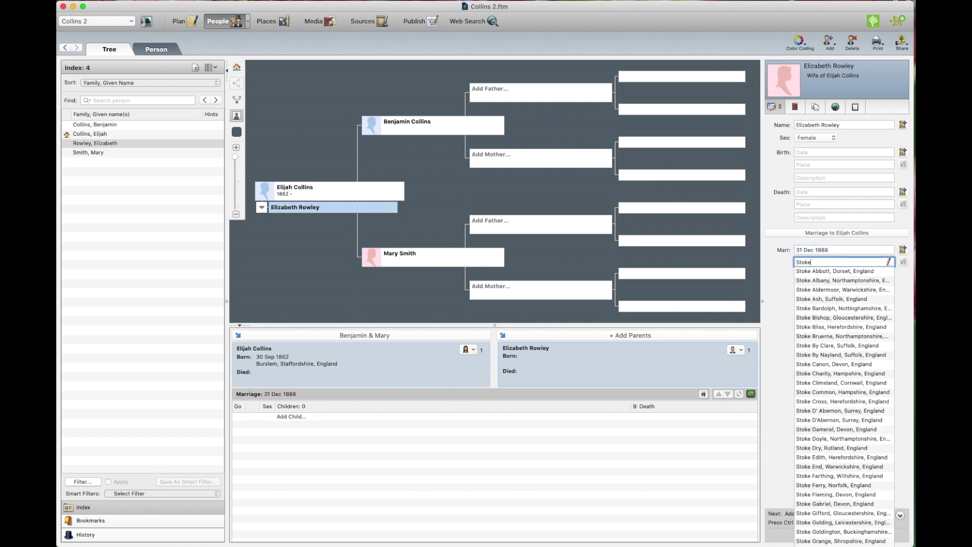
pyautogui.write('Up')
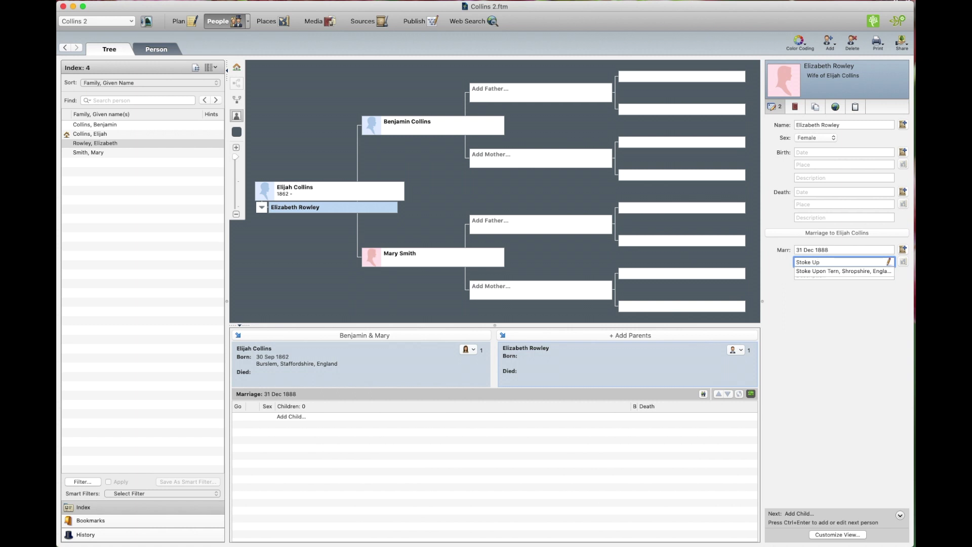
pyautogui.write('on trent')
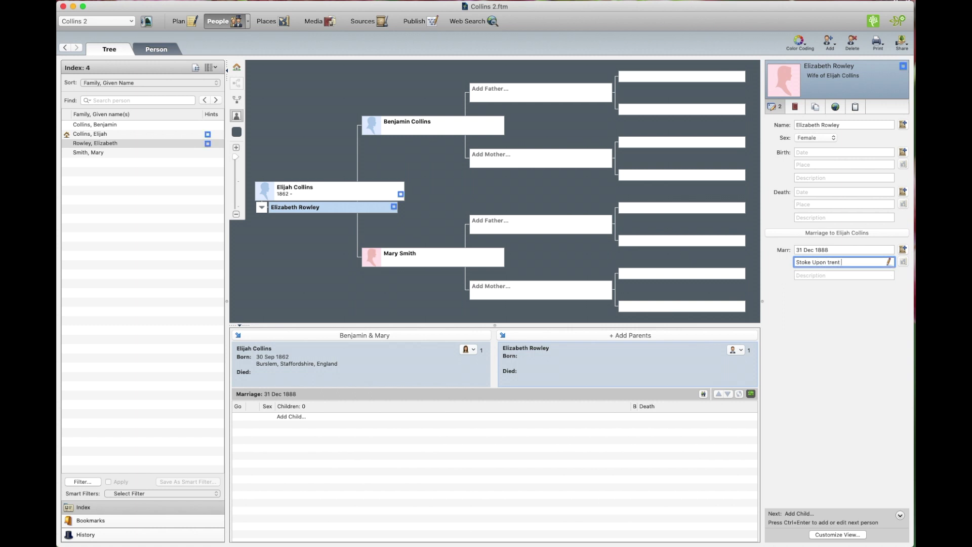
pyautogui.press('BackSpace')
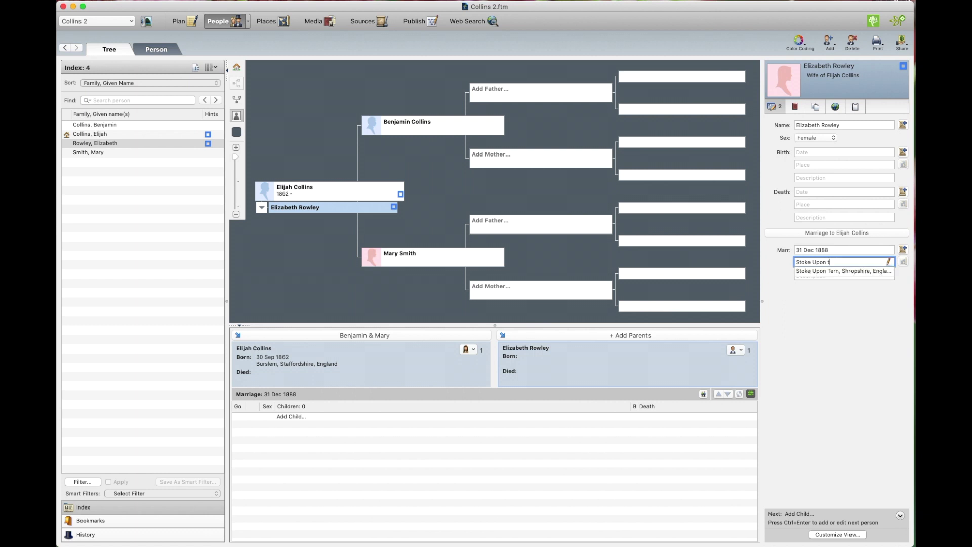
pyautogui.write('ren')
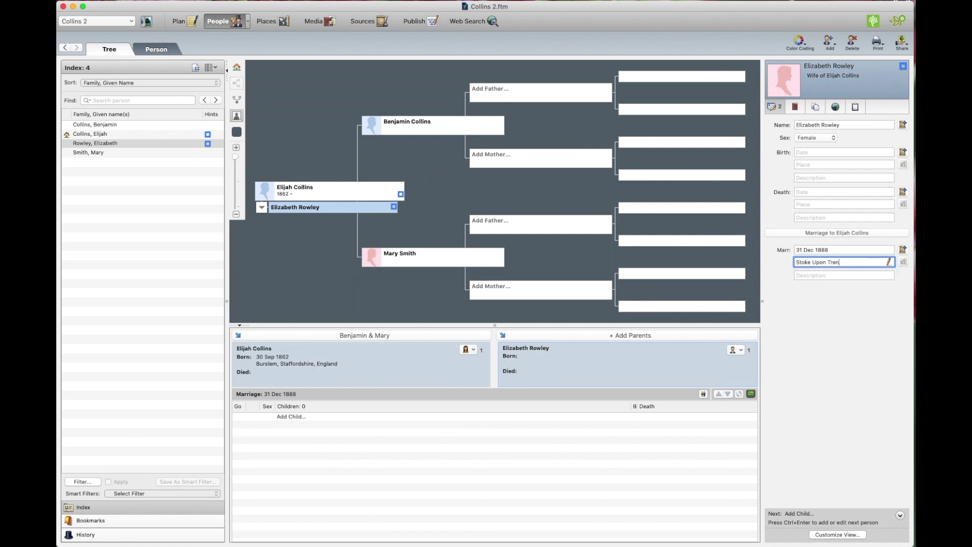
pyautogui.write('t, Staffordshier')
pyautogui.write('England')
# Step: Set the home person's death date to 31 Aug 1912 and place to Staffordshire, England
pyautogui.click(294, 189)
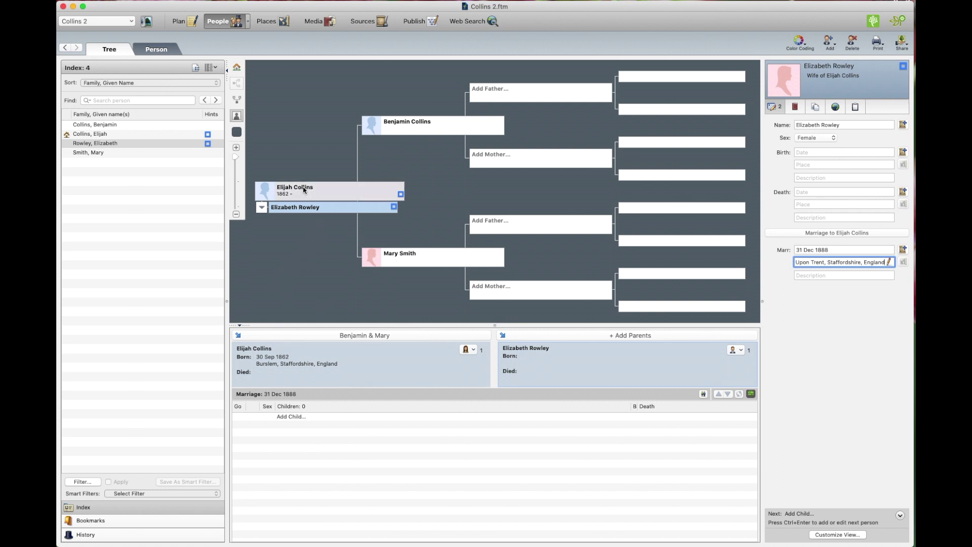
pyautogui.click(803, 193)
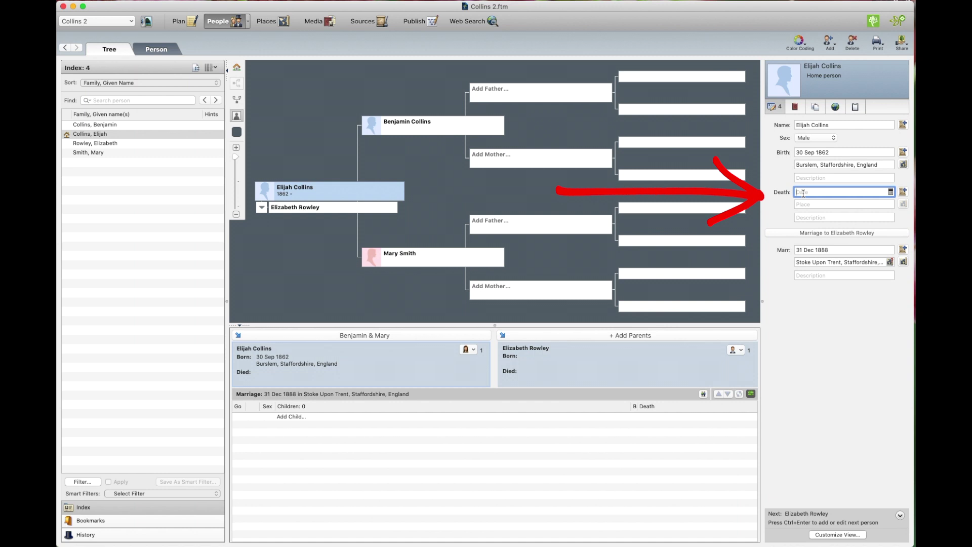
pyautogui.write('31 Aug')
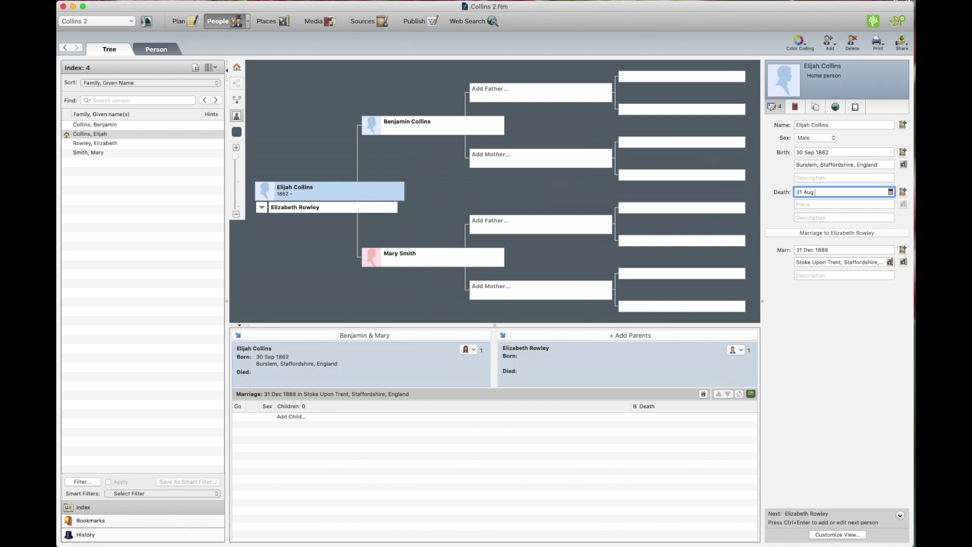
pyautogui.write(' 1912')
pyautogui.click(802, 205)
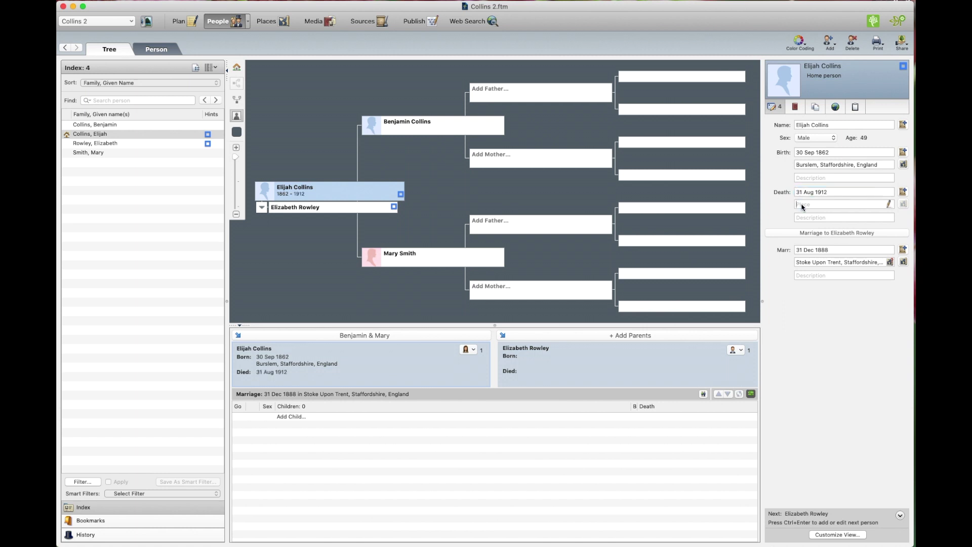
pyautogui.write('Sta')
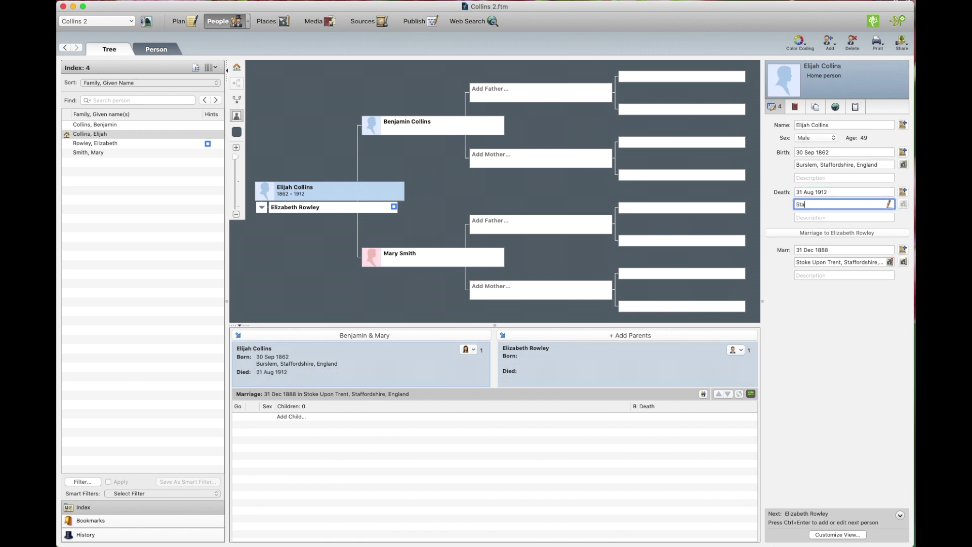
pyautogui.write('ffordshire')
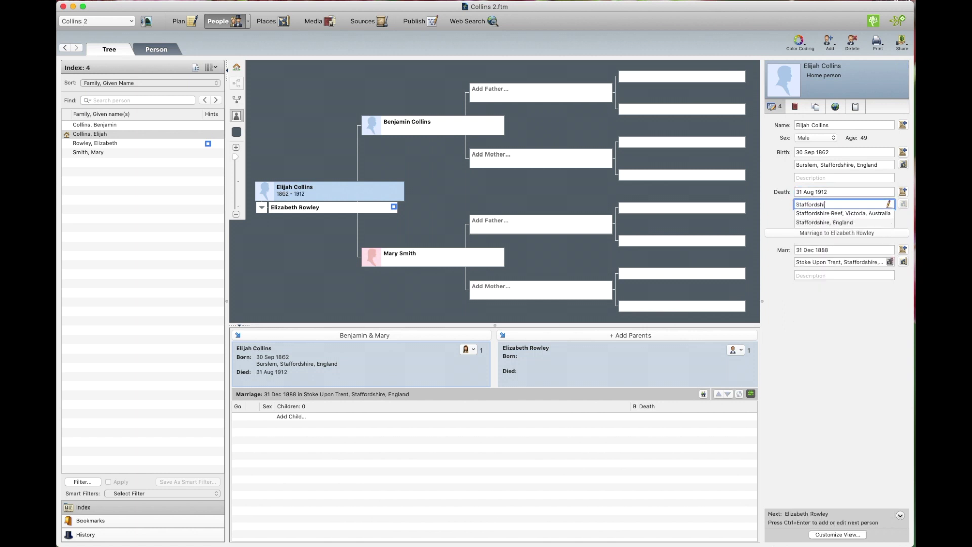
pyautogui.press('BackSpace')
pyautogui.press('Down')
pyautogui.press('Down')
pyautogui.click(823, 223)
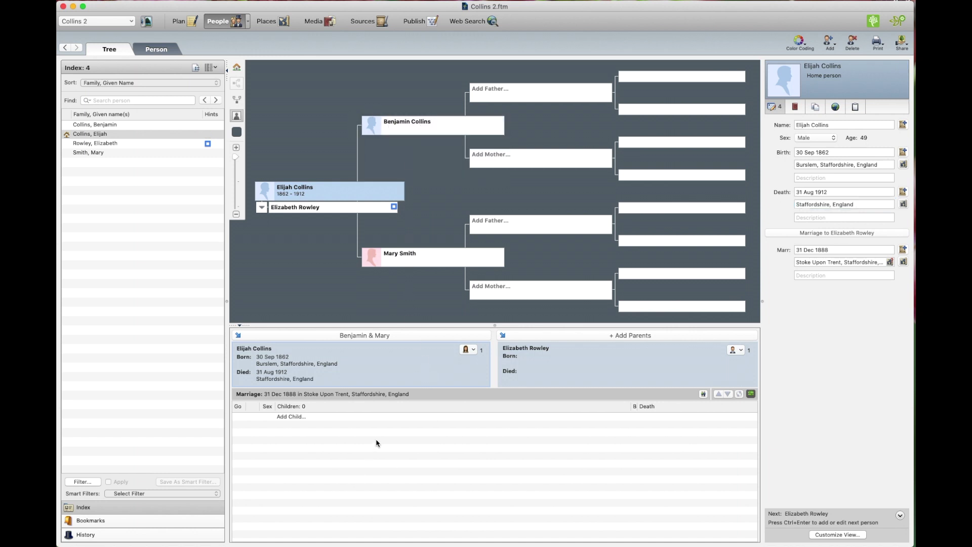
# Step: Add the couple's son, chosen from the name suggestions, as a male child
pyautogui.click(292, 418)
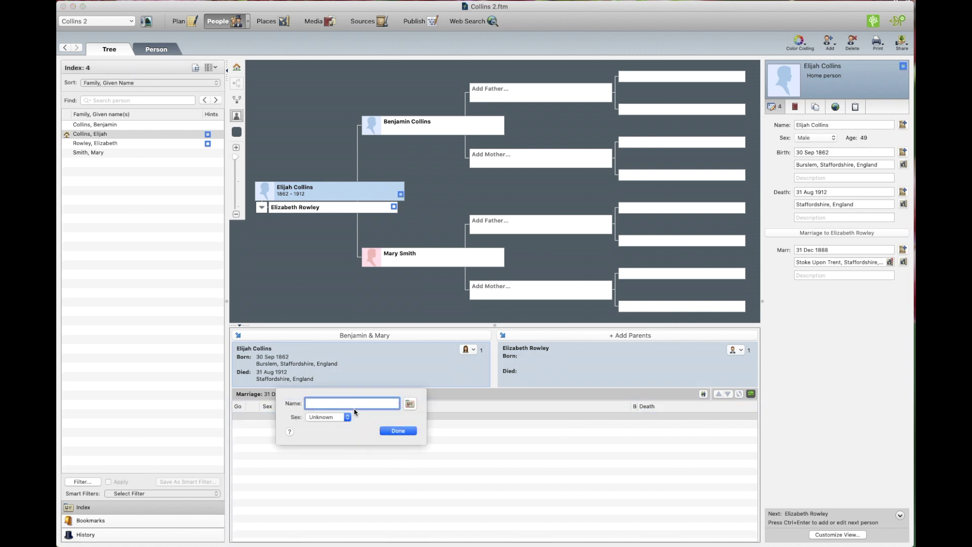
pyautogui.write('James Collins')
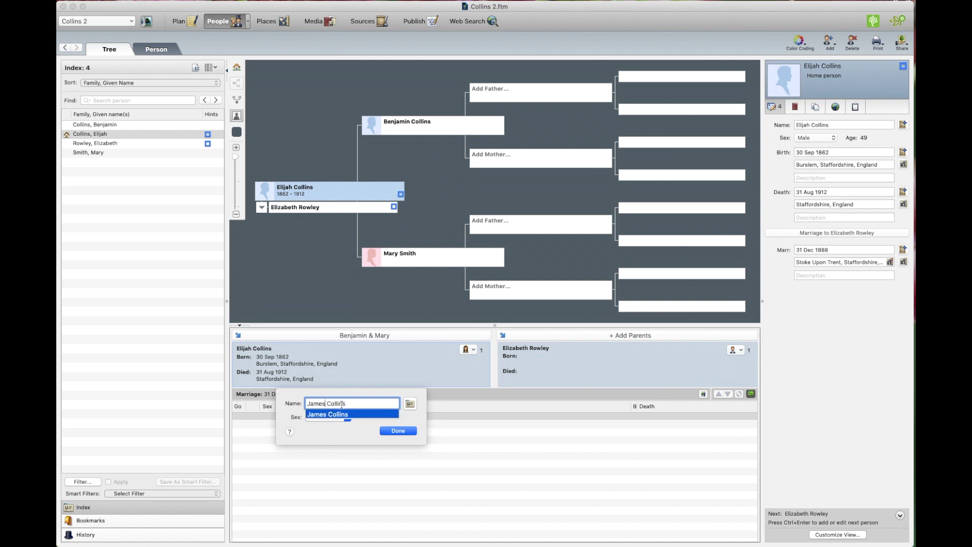
pyautogui.click(332, 423)
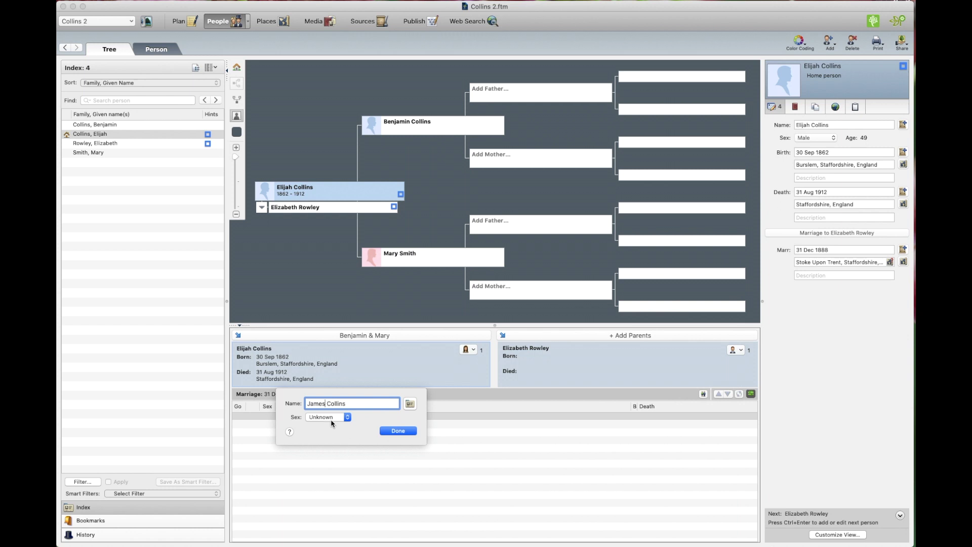
pyautogui.click(332, 420)
pyautogui.click(363, 425)
pyautogui.click(398, 431)
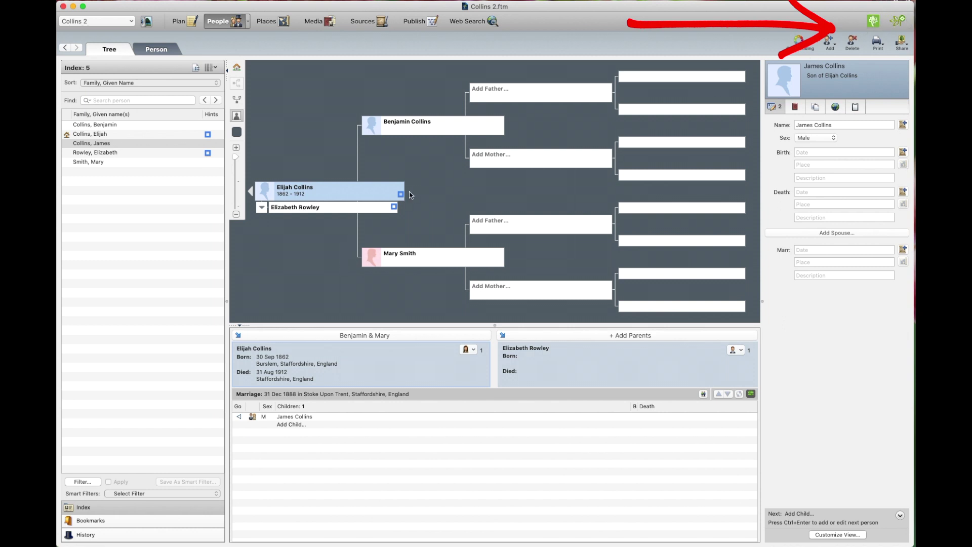
# Step: Open the home person's 2 FamilySearch hints in Web Search
pyautogui.moveTo(401, 198)
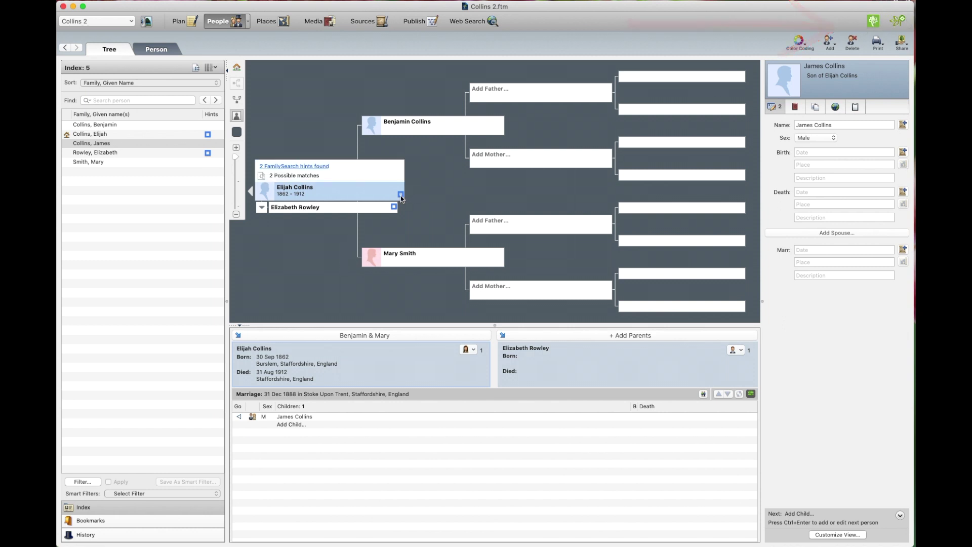
pyautogui.click(303, 167)
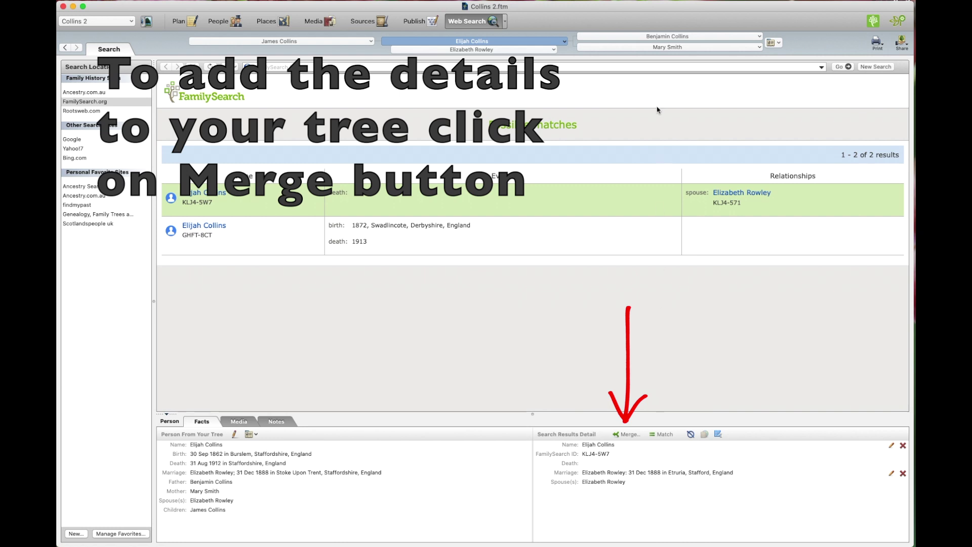
# Step: Show the Plan workspace's Change Log, glancing at the Tasks list on the way
pyautogui.click(225, 21)
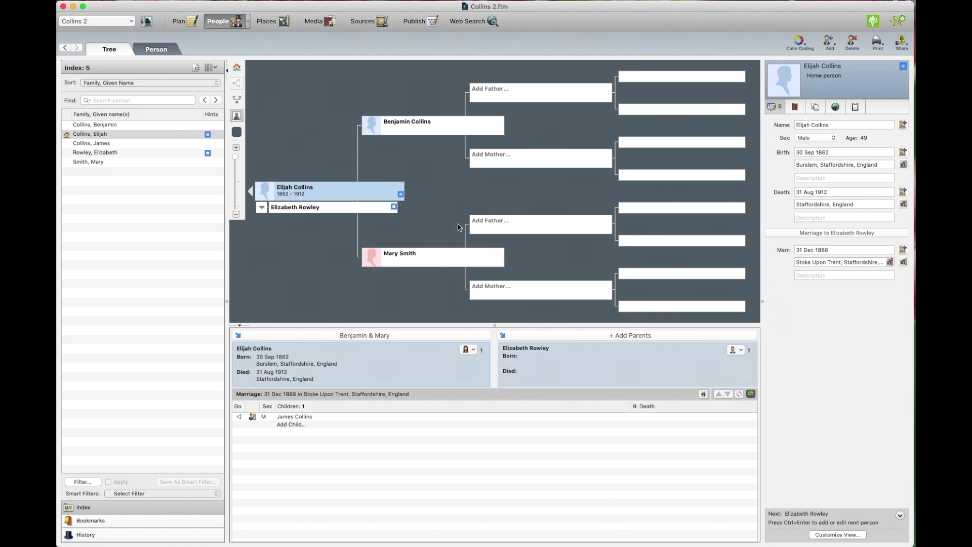
pyautogui.click(178, 22)
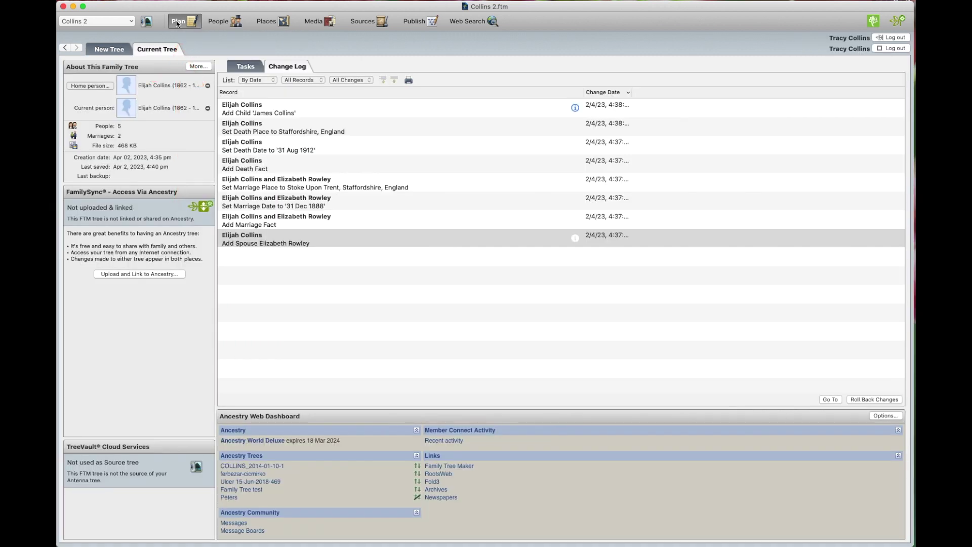
pyautogui.click(250, 66)
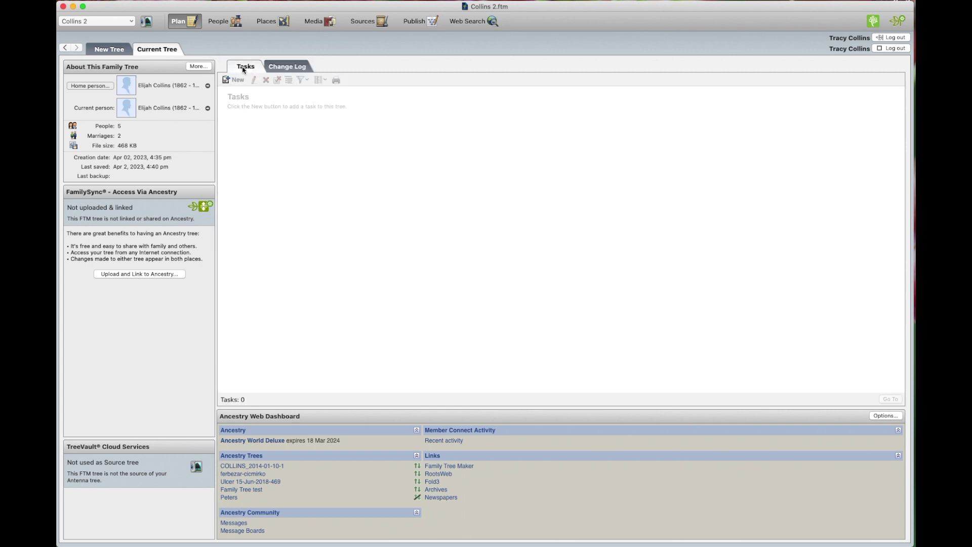
pyautogui.click(287, 67)
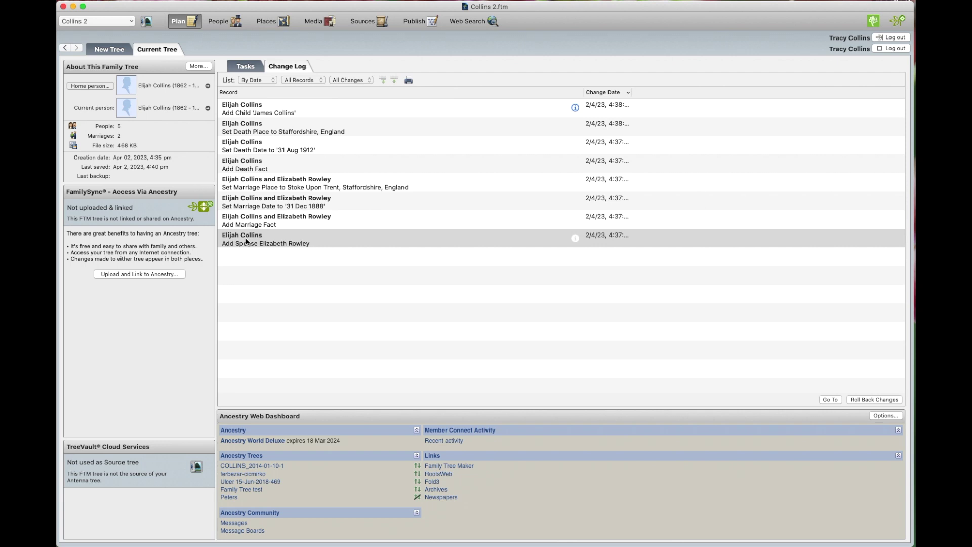
# Step: Roll back all changes from the Add Spouse entry onward, after saving backup Collins 2_2023-04-02.ftmb
pyautogui.click(247, 242)
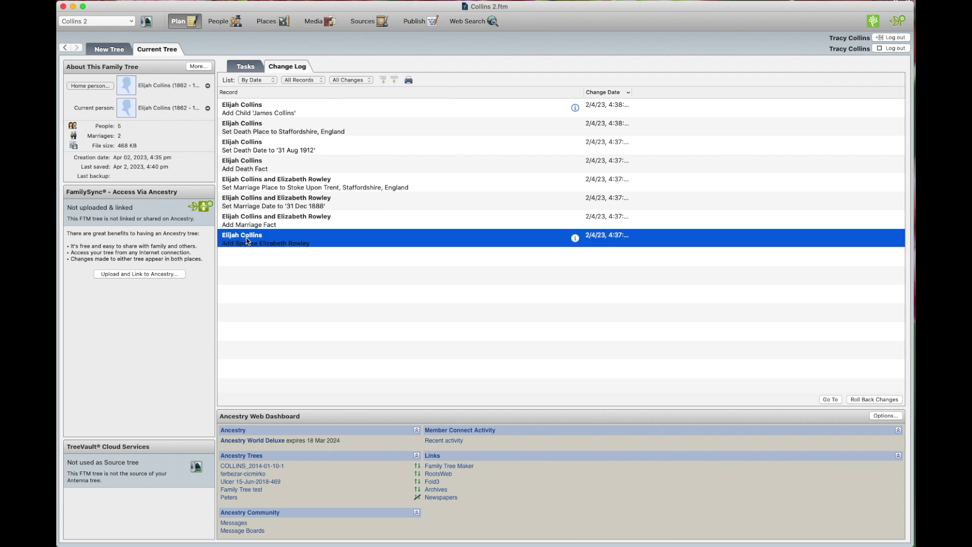
pyautogui.click(866, 400)
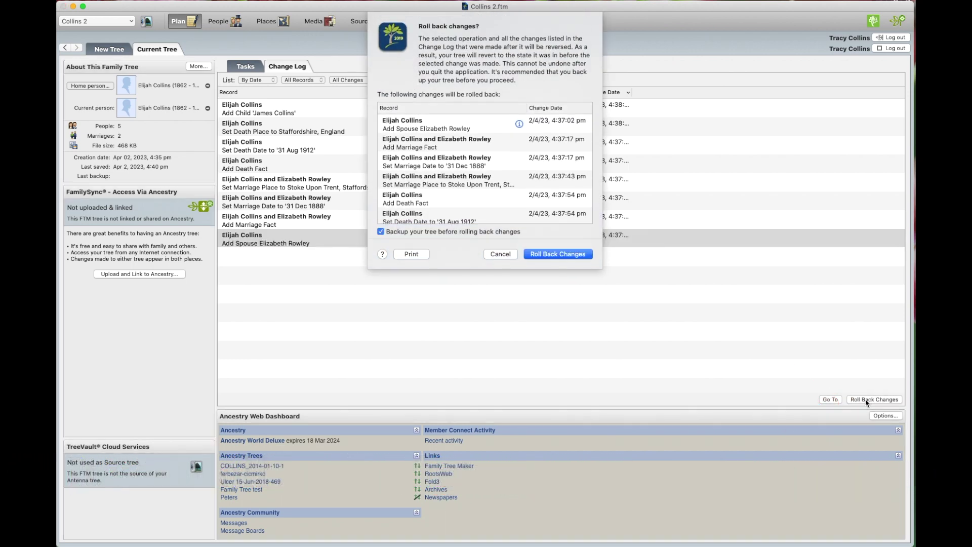
pyautogui.click(567, 258)
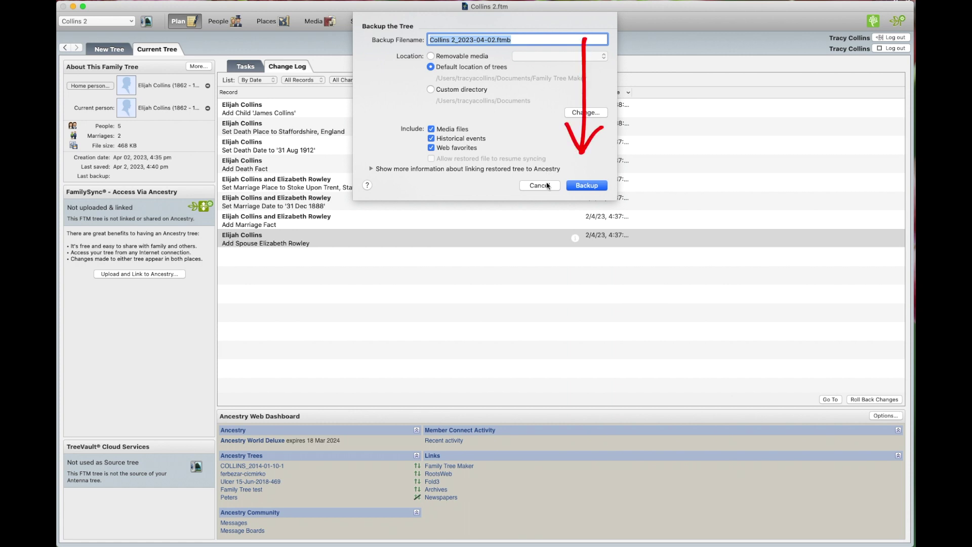
pyautogui.click(587, 186)
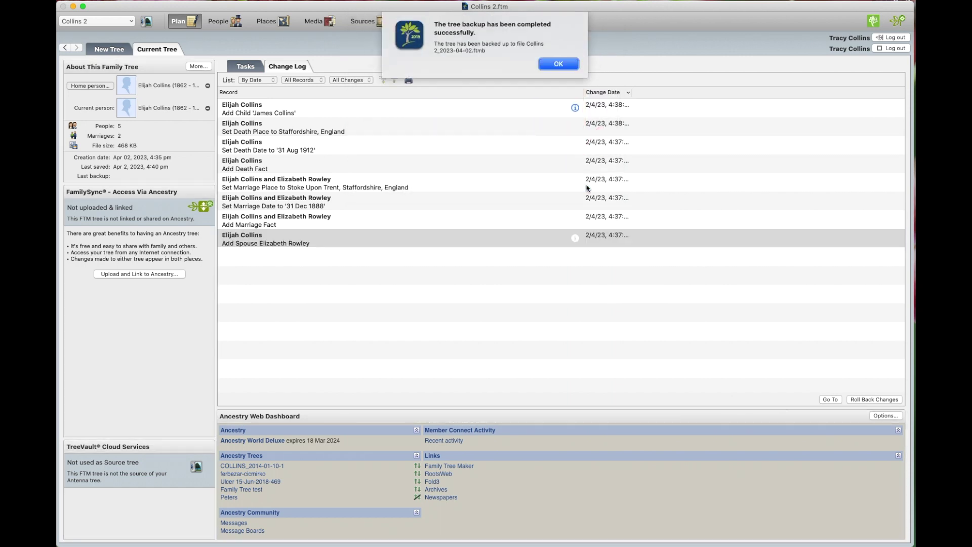
pyautogui.click(561, 65)
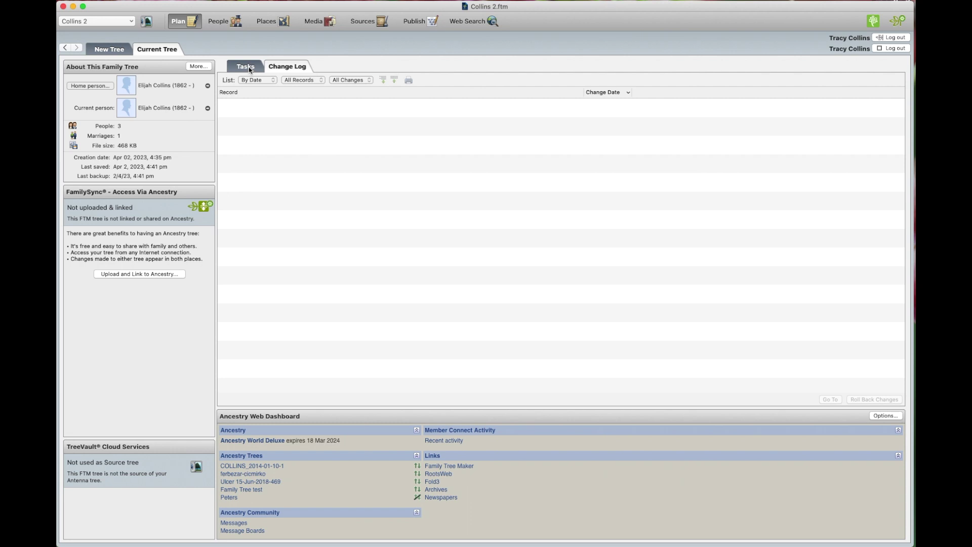
# Step: Select the home person in the pedigree and show his birth, death and marriage facts
pyautogui.click(221, 21)
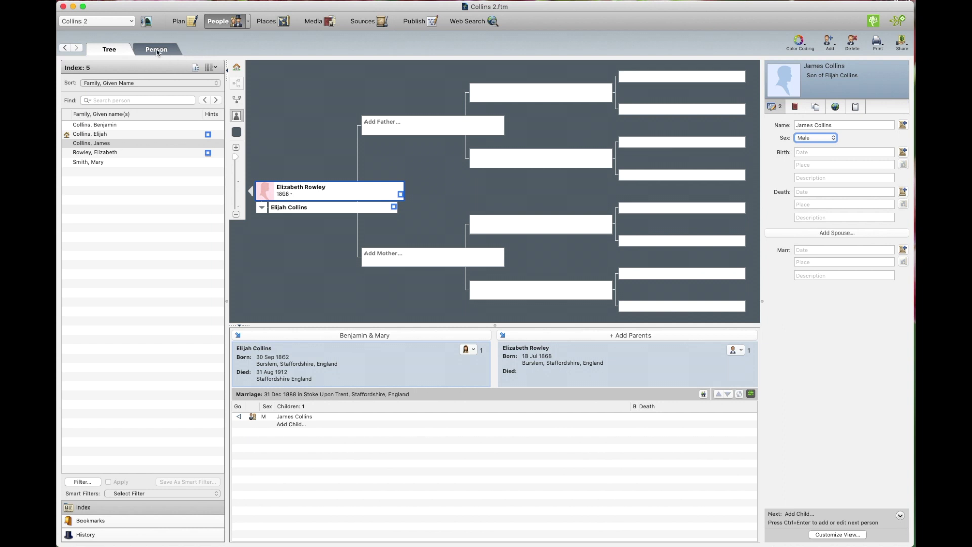
pyautogui.click(156, 49)
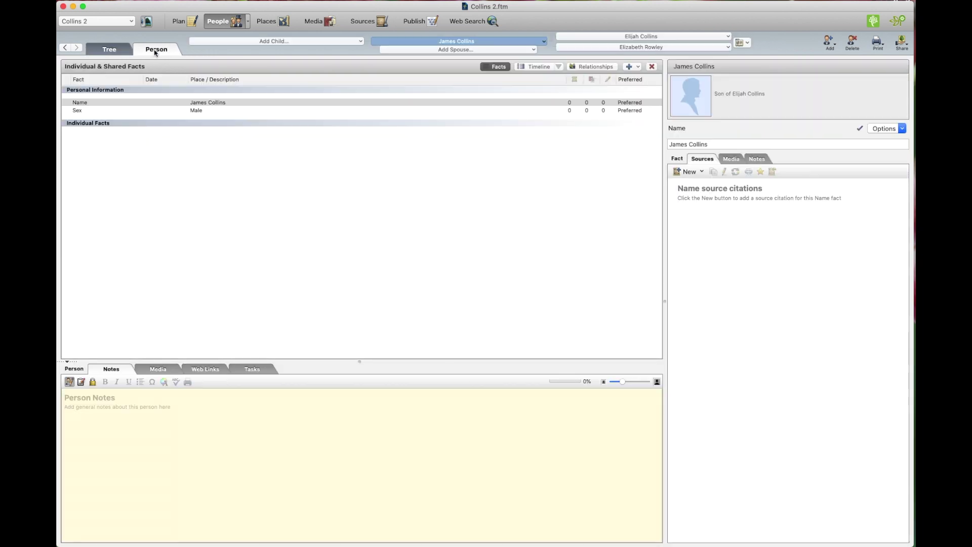
pyautogui.click(113, 49)
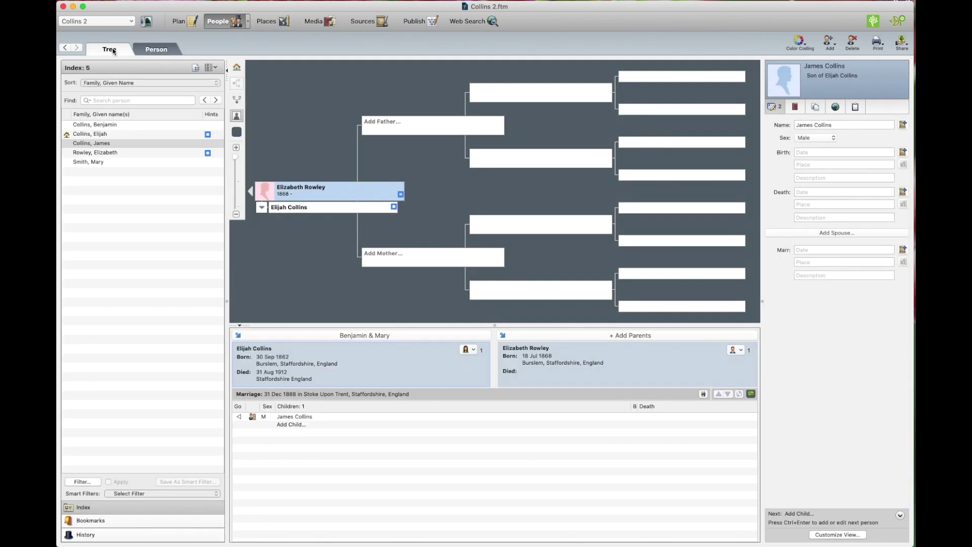
pyautogui.click(299, 207)
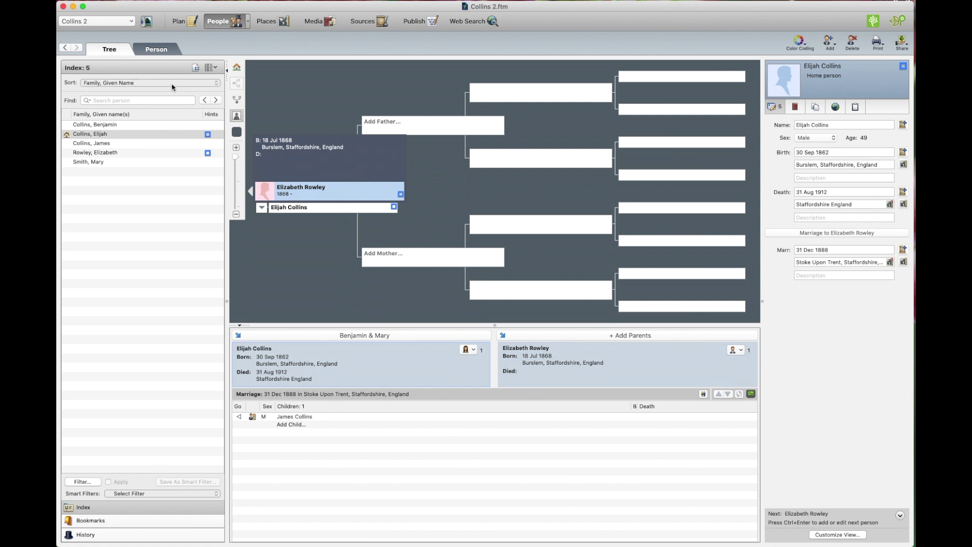
pyautogui.click(168, 53)
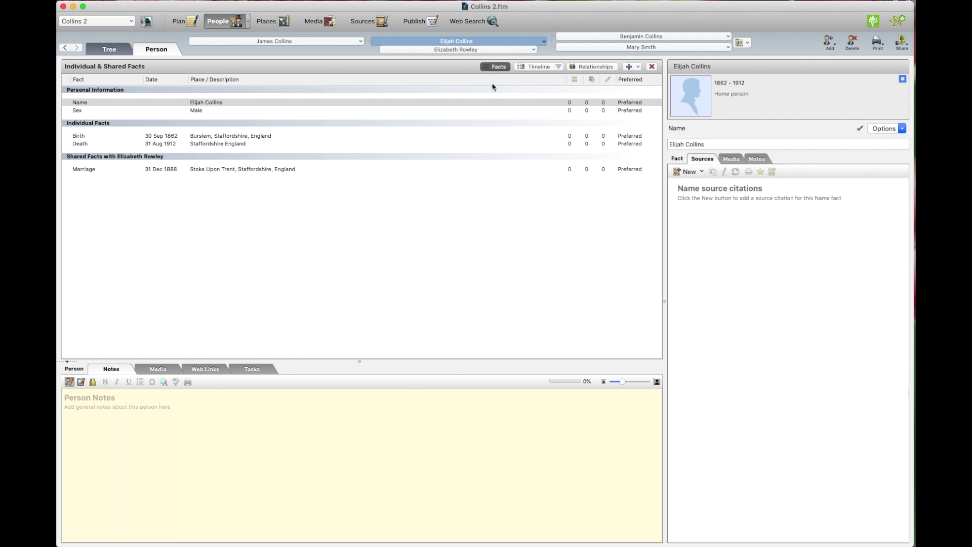
# Step: Show Elijah's timeline with historical events and family events like his wife's 18 Jul 1868 birth
pyautogui.click(550, 68)
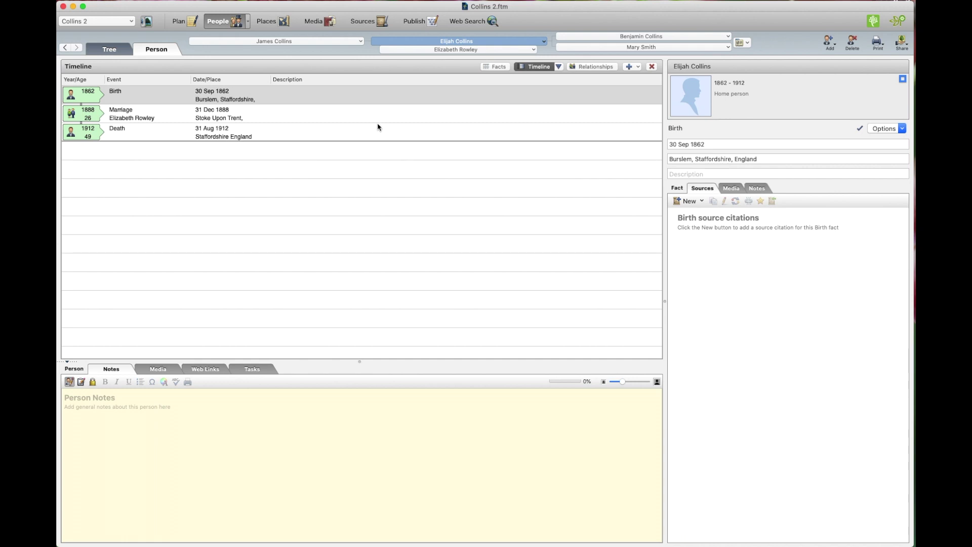
pyautogui.click(559, 67)
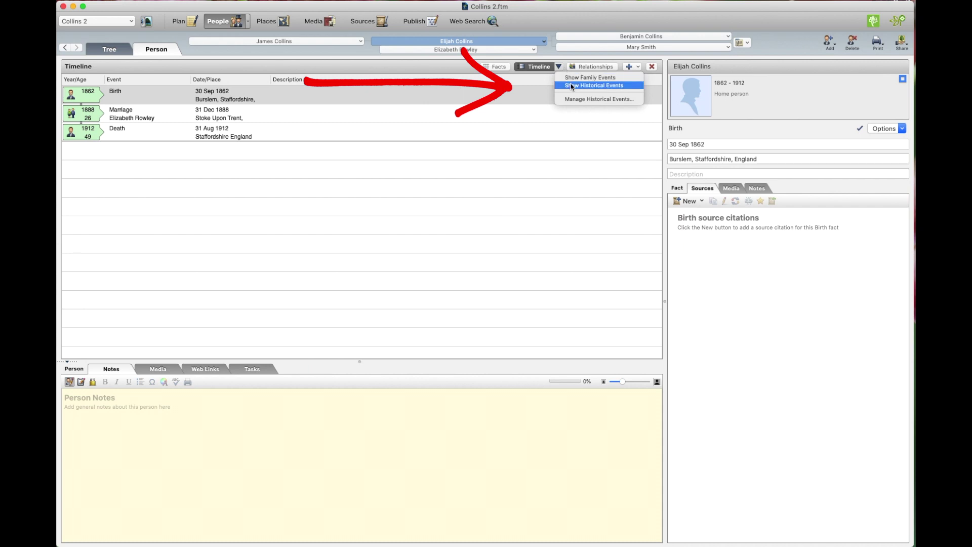
pyautogui.click(571, 86)
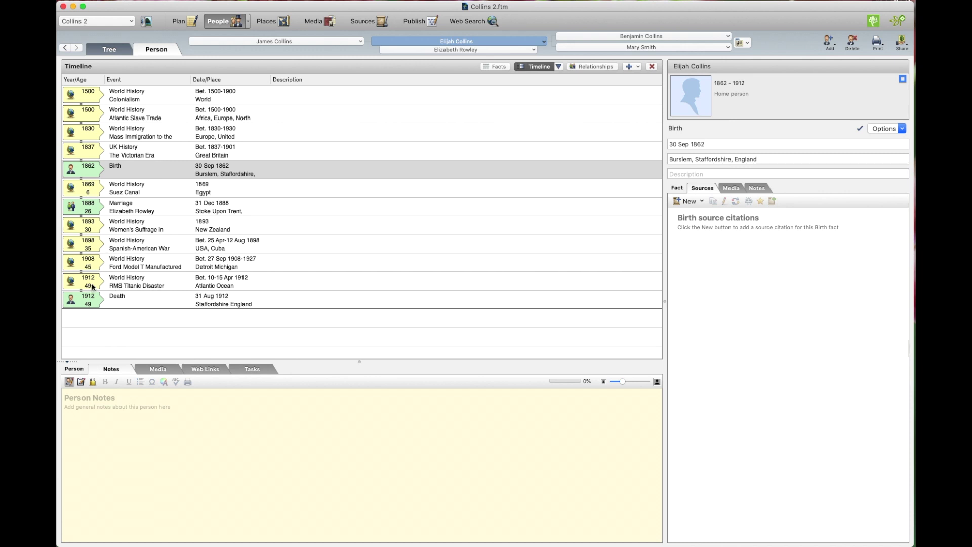
pyautogui.click(560, 68)
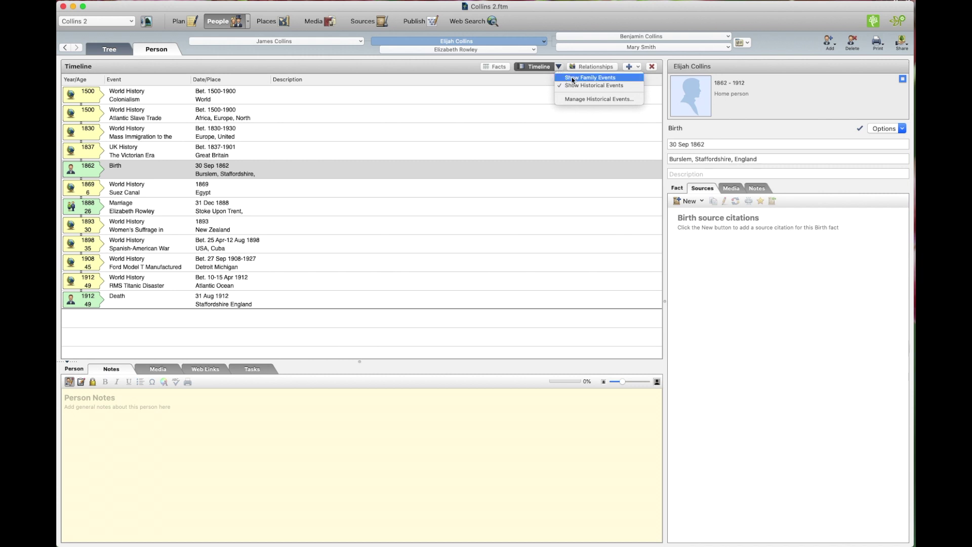
pyautogui.click(573, 78)
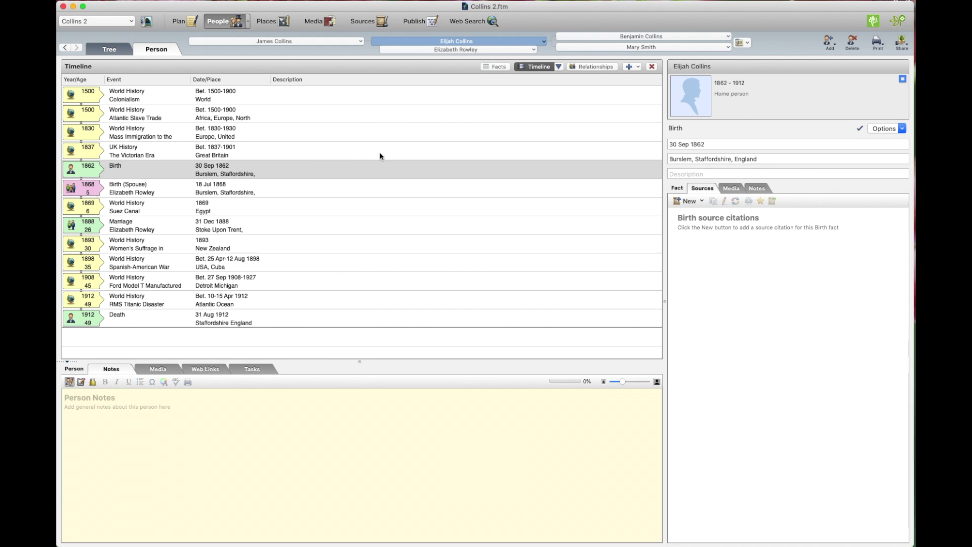
# Step: Review Elijah's parents, spouse and child, return to his facts list, then go back to the pedigree tree
pyautogui.click(585, 68)
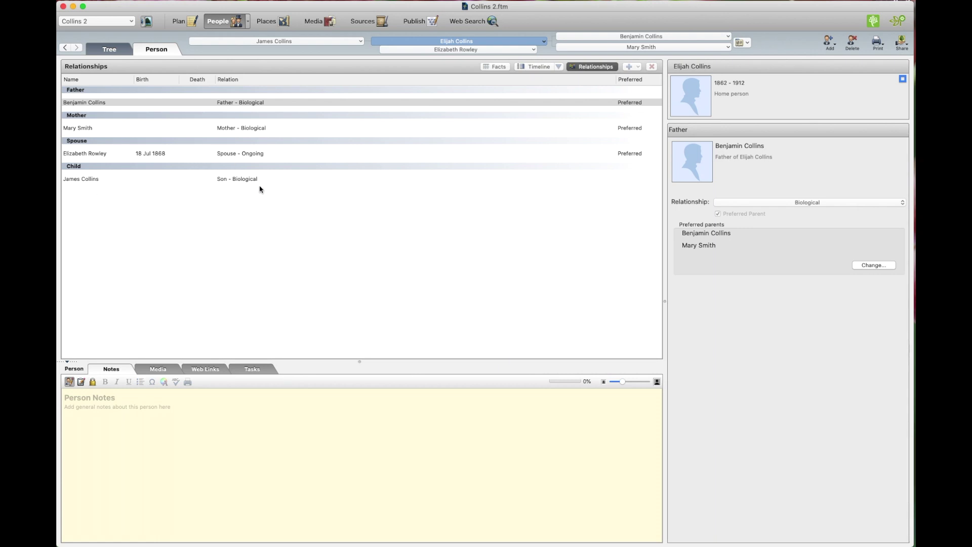
pyautogui.click(496, 69)
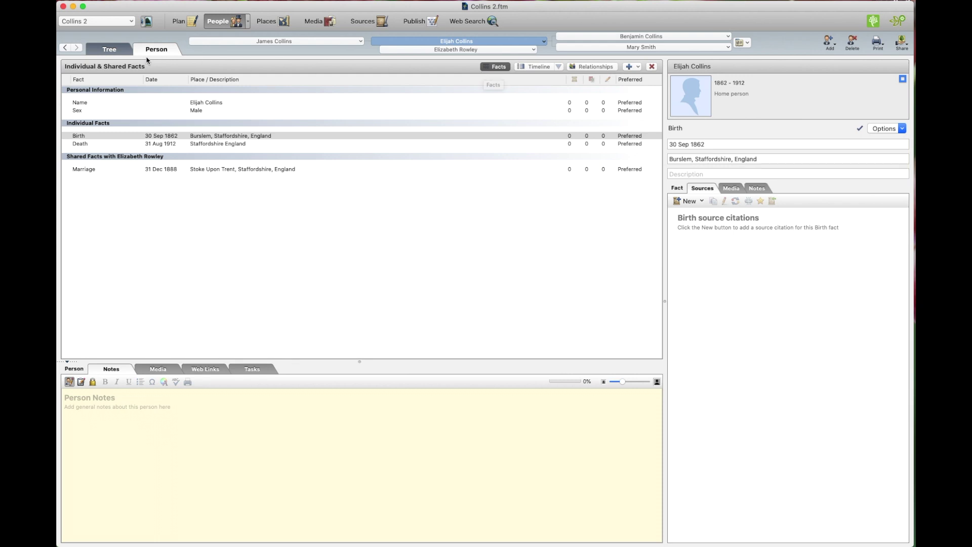
pyautogui.click(115, 50)
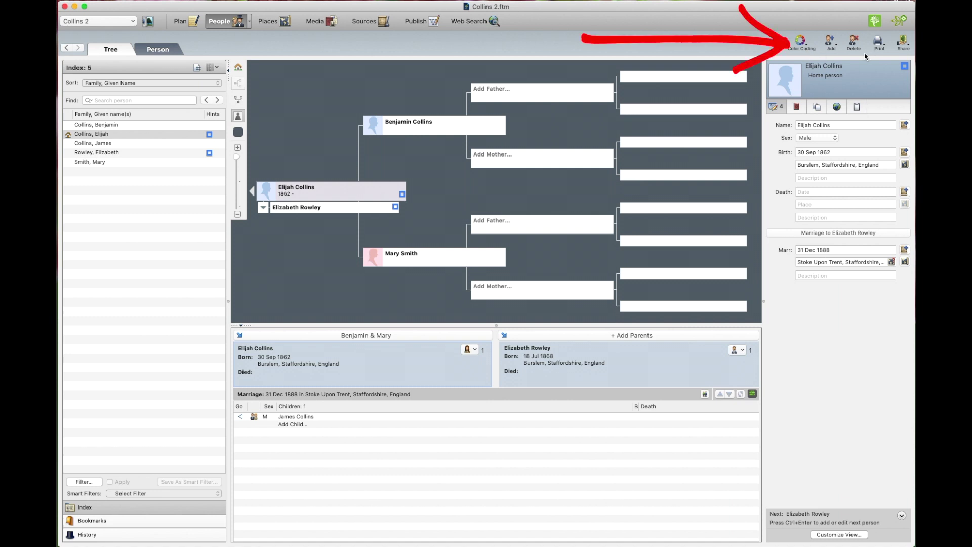
# Step: Check the add-relative options without adding anyone, then bring up Customize View for the editor's facts
pyautogui.click(836, 46)
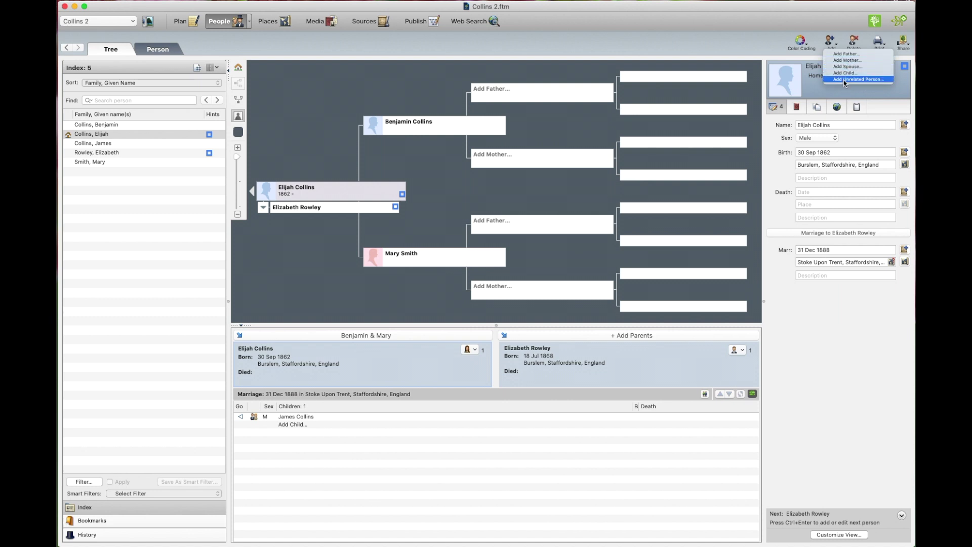
pyautogui.click(846, 37)
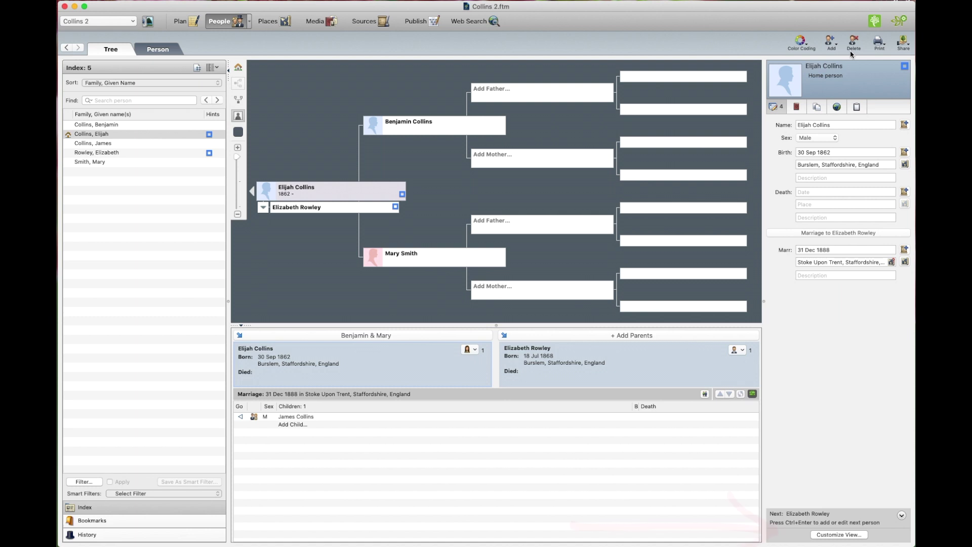
pyautogui.click(836, 537)
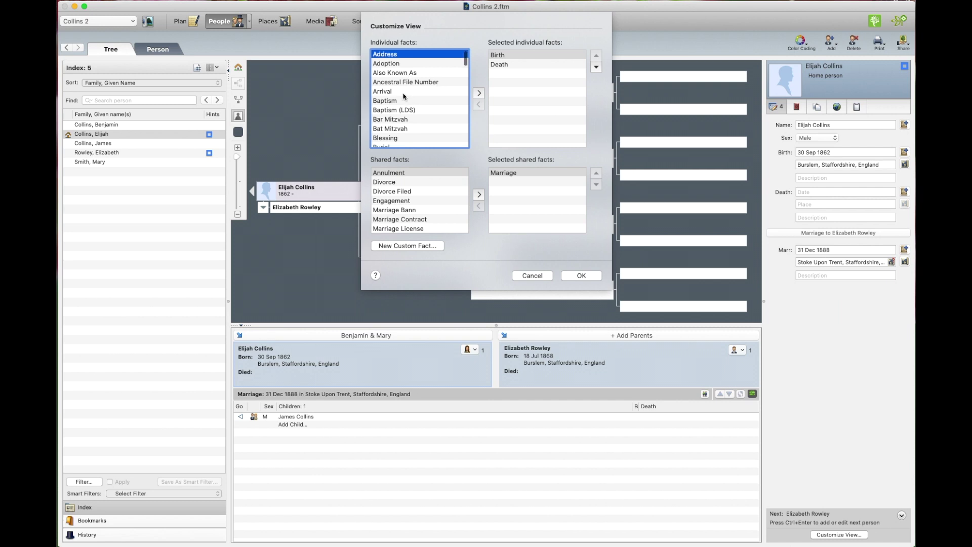
# Step: Add Baptism and Burial to the displayed individual facts, placing Baptism above Death
pyautogui.scroll(-1, 395, 97)
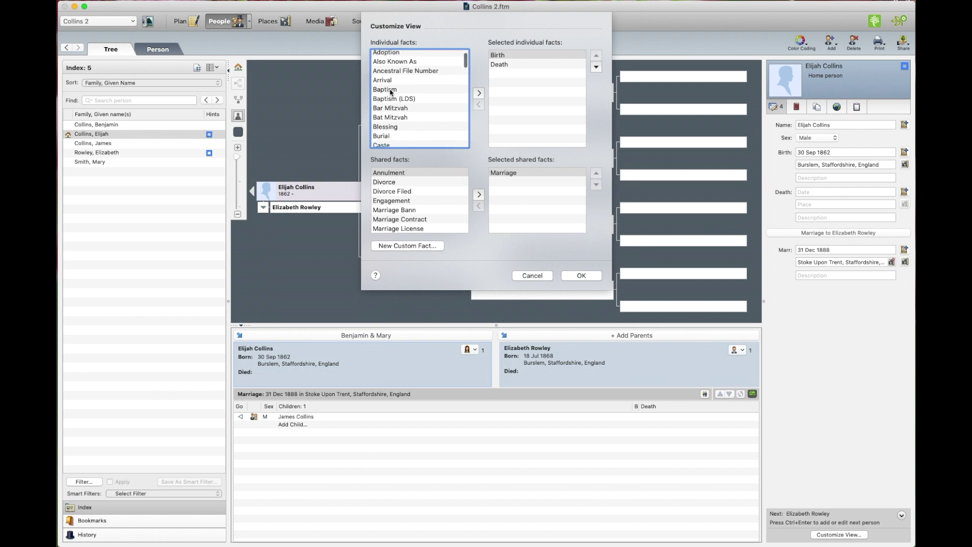
pyautogui.click(391, 90)
pyautogui.click(479, 93)
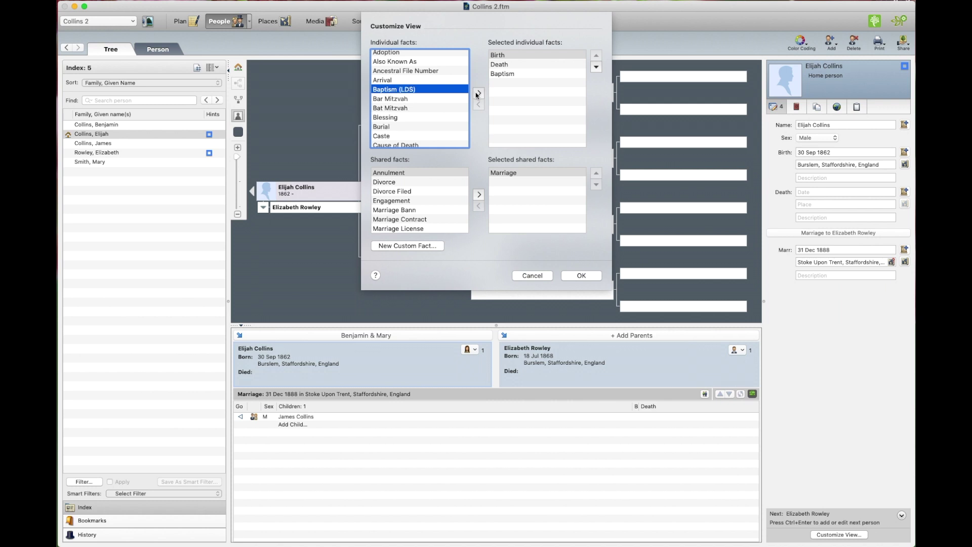
pyautogui.click(507, 75)
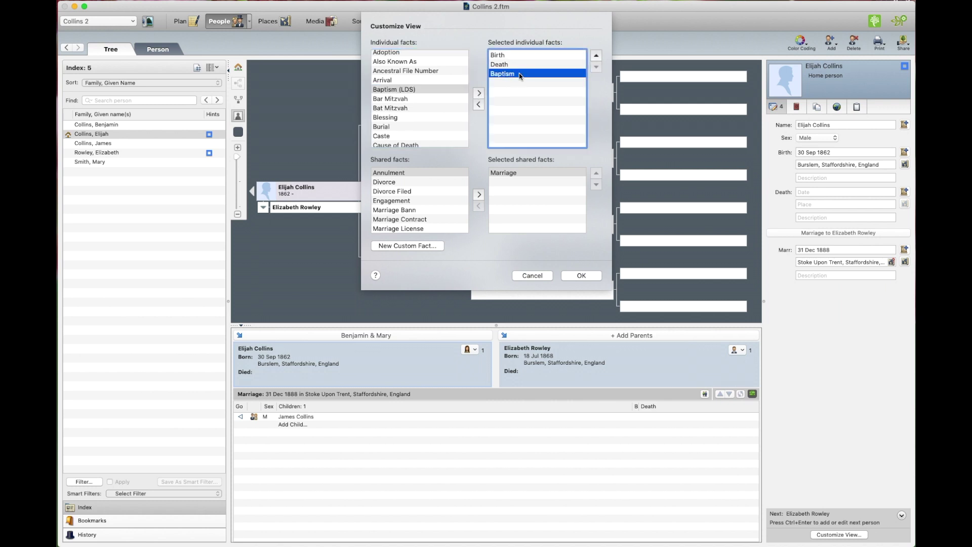
pyautogui.click(597, 56)
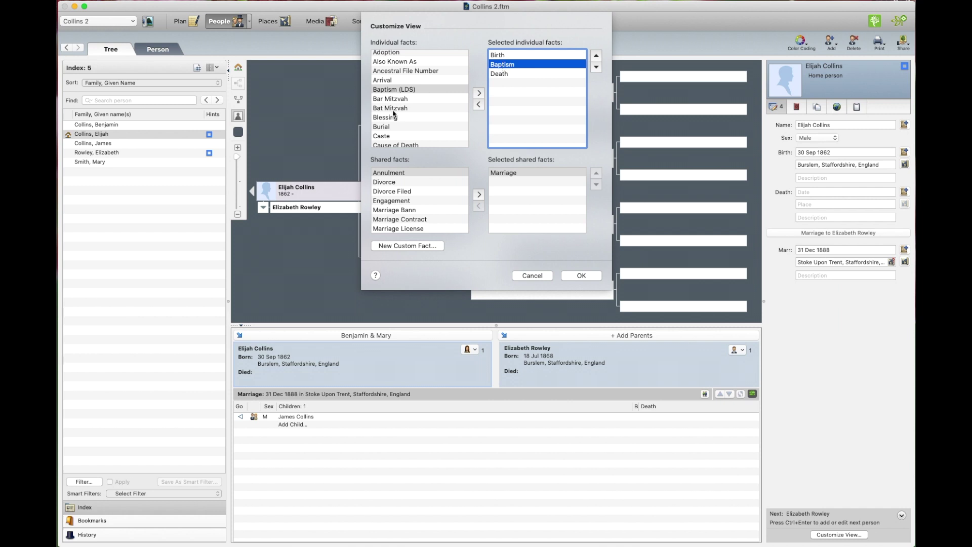
pyautogui.click(384, 127)
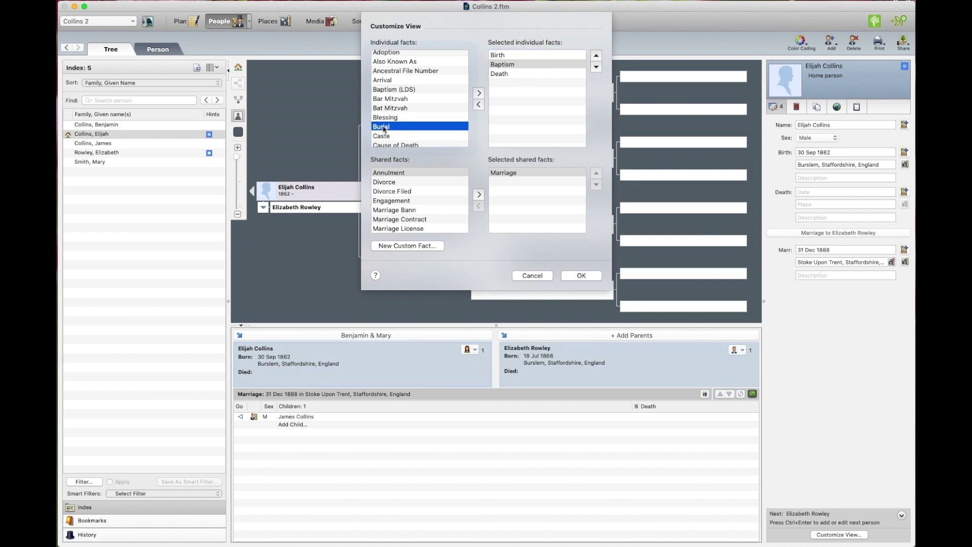
pyautogui.click(479, 94)
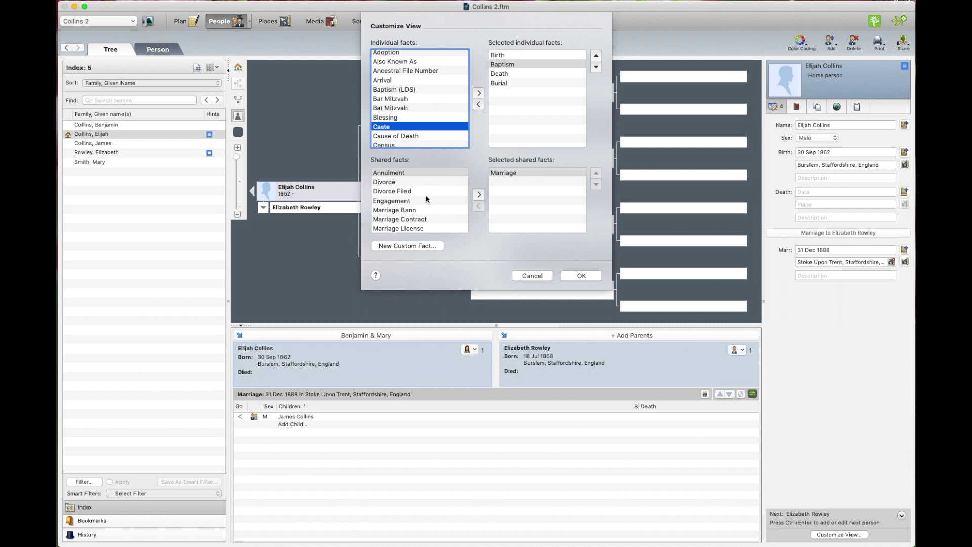
# Step: Add Divorce and Marriage Bann to the shared facts, with Marriage Bann above Divorce
pyautogui.scroll(-5, 427, 199)
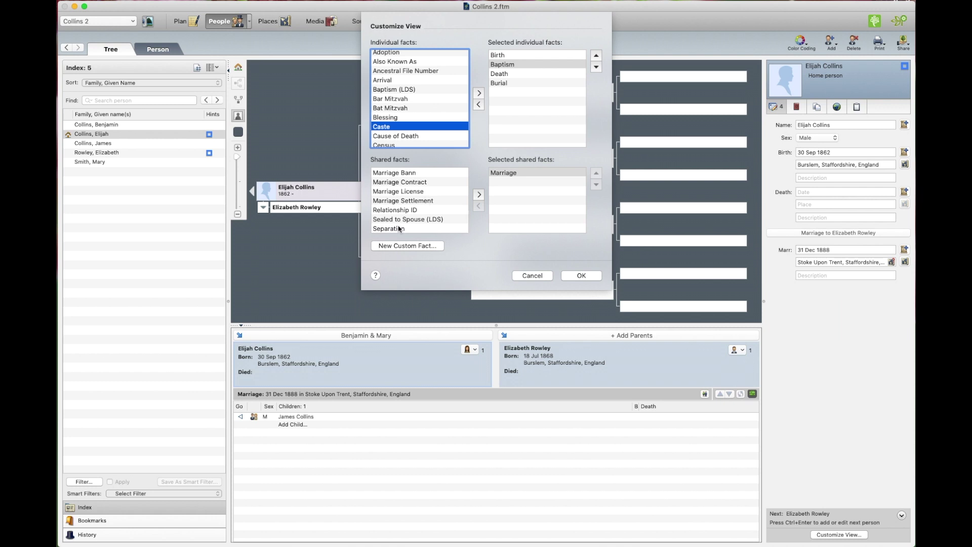
pyautogui.scroll(5, 399, 226)
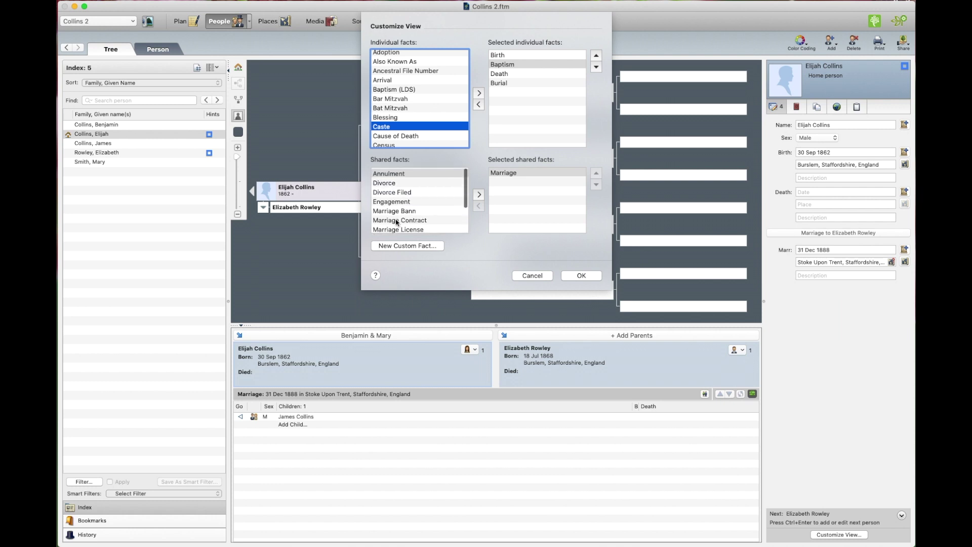
pyautogui.click(391, 183)
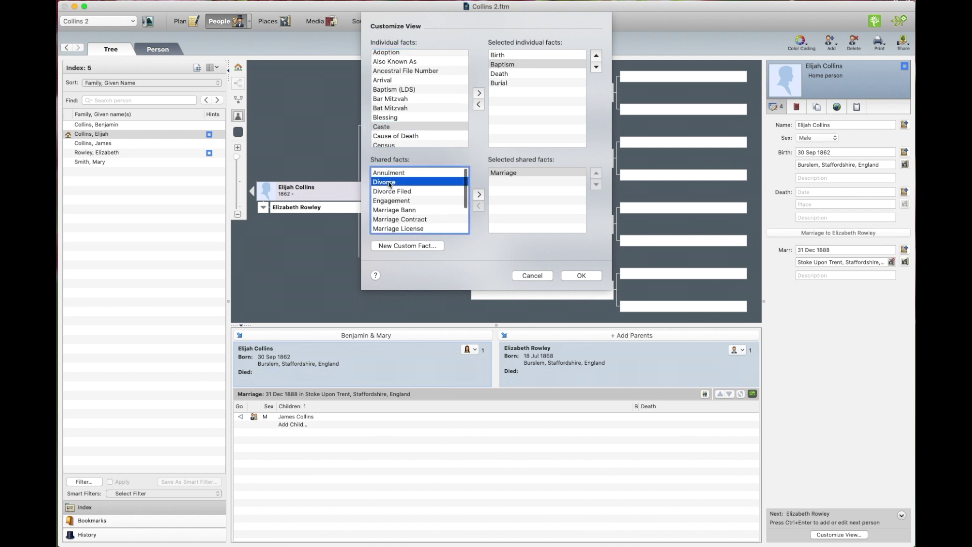
pyautogui.click(480, 195)
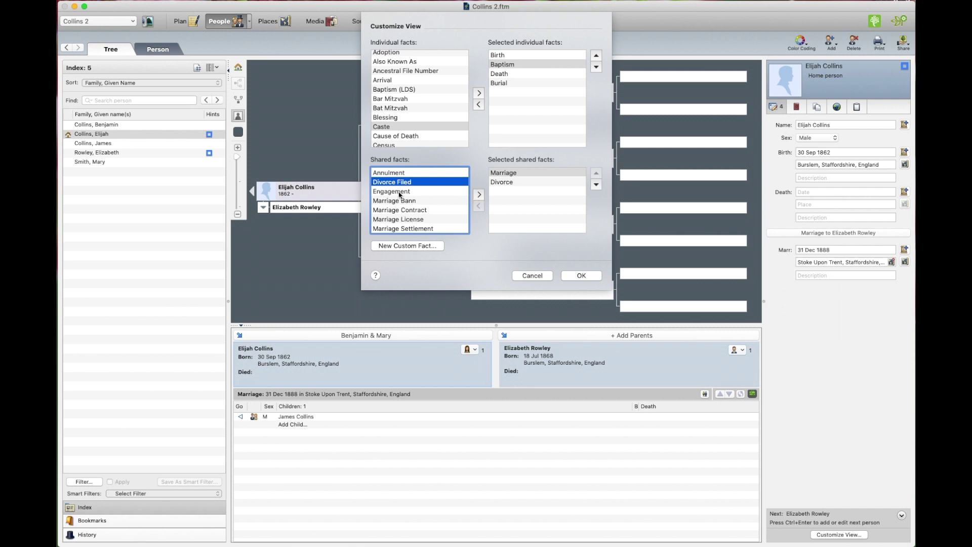
pyautogui.click(398, 201)
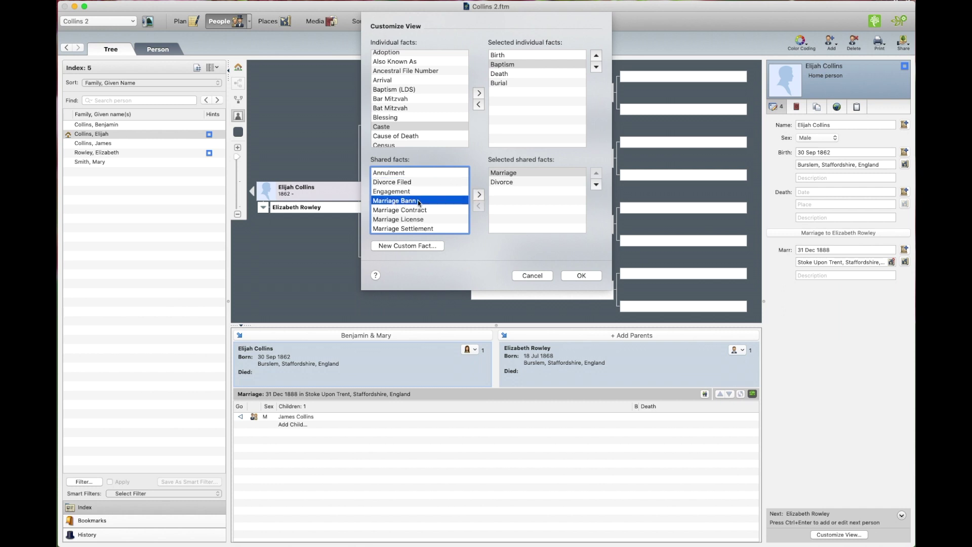
pyautogui.click(479, 196)
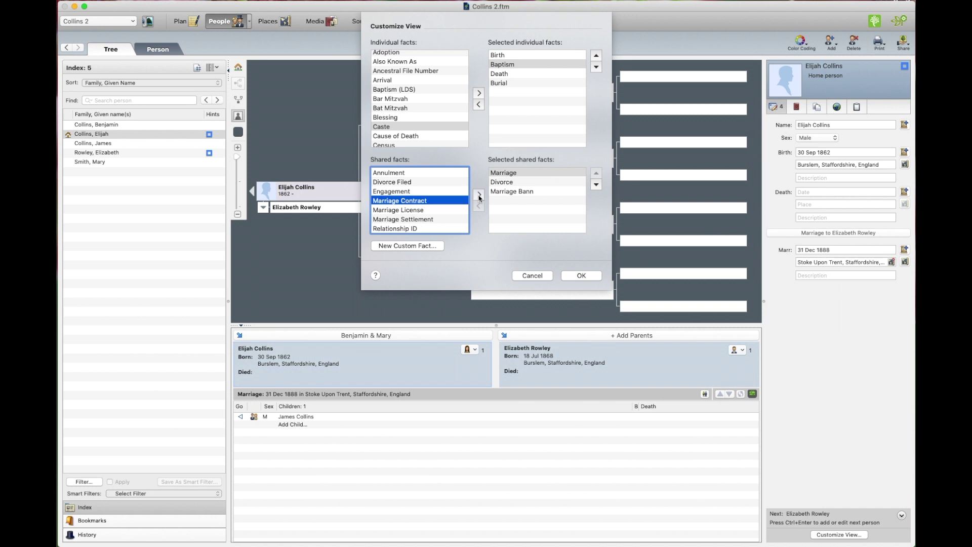
pyautogui.click(513, 192)
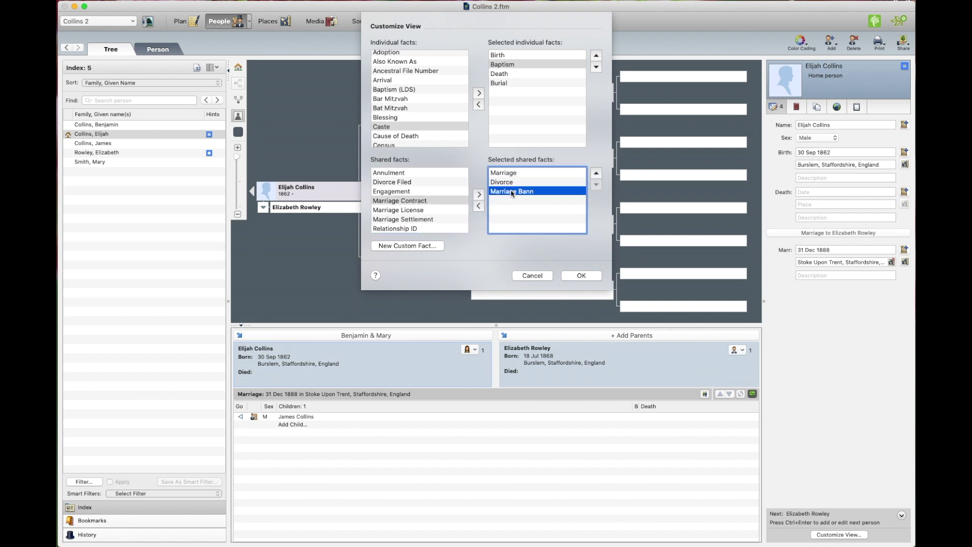
pyautogui.click(597, 174)
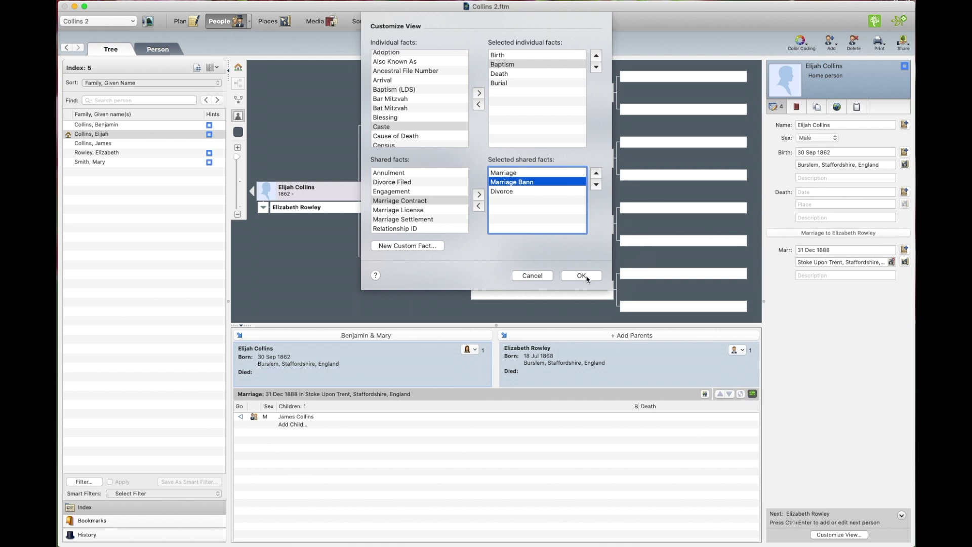
# Step: Abandon the new custom fact and apply the updated fact layout to the editor
pyautogui.scroll(-2, 408, 210)
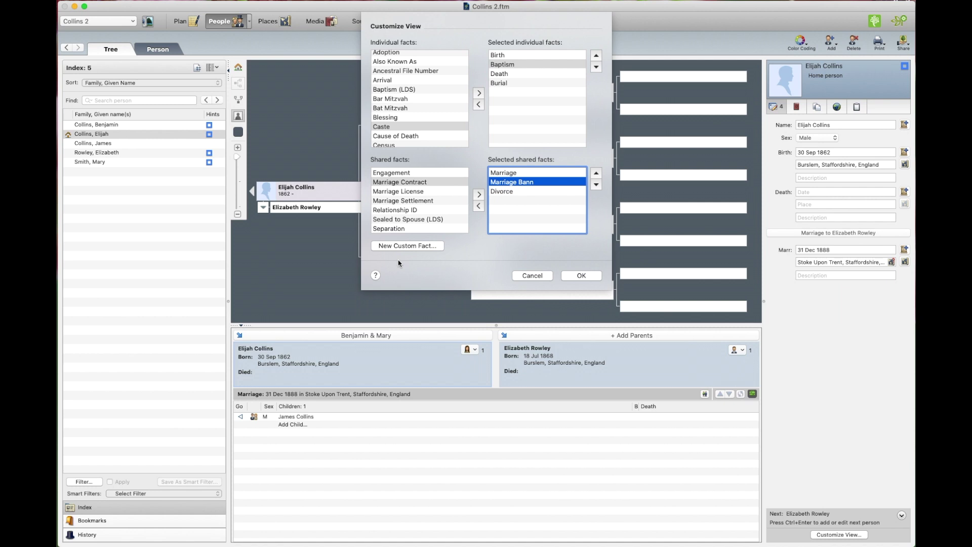
pyautogui.click(396, 246)
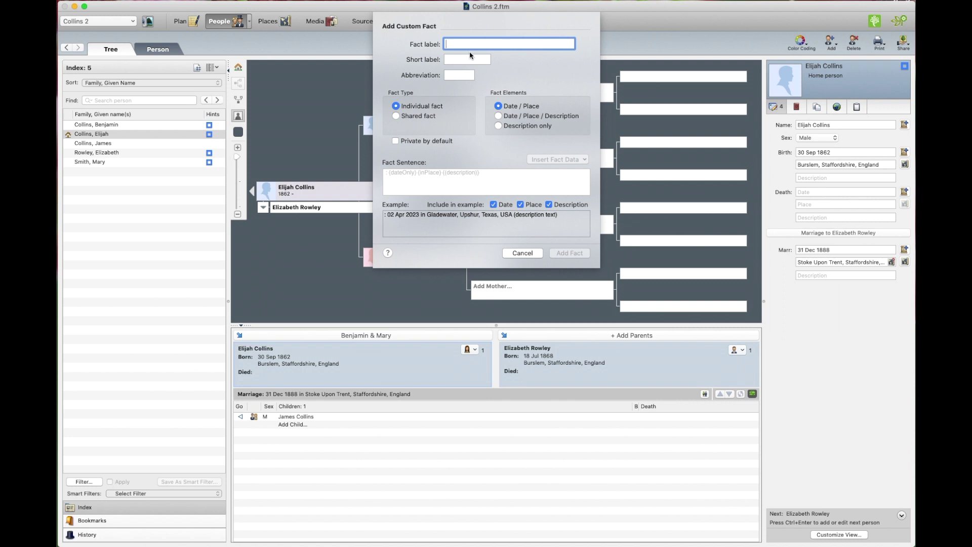
pyautogui.click(523, 256)
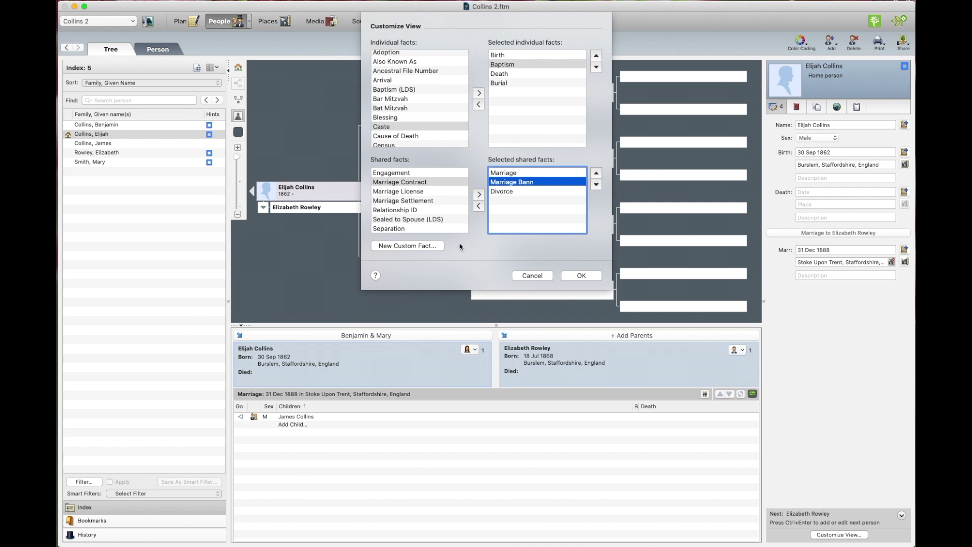
pyautogui.scroll(-3, 390, 119)
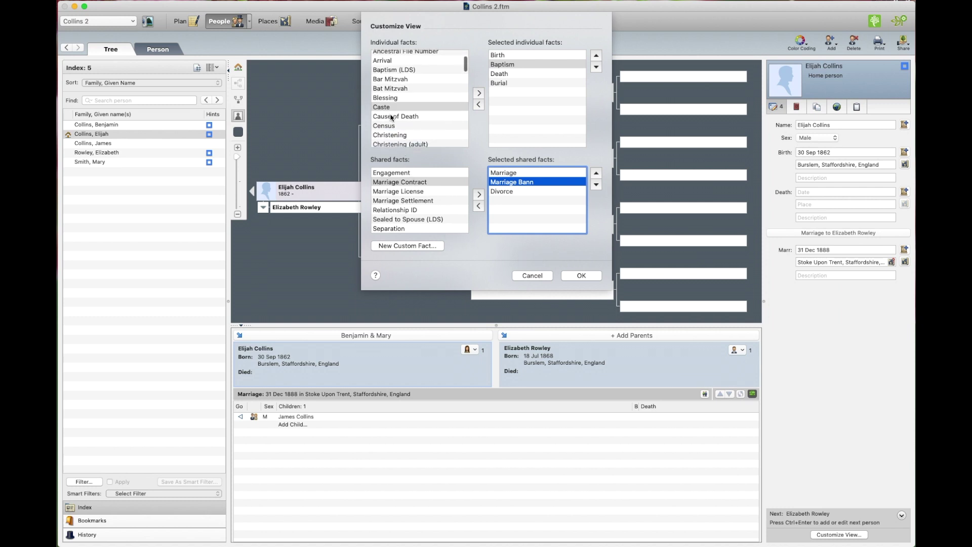
pyautogui.scroll(-3, 394, 119)
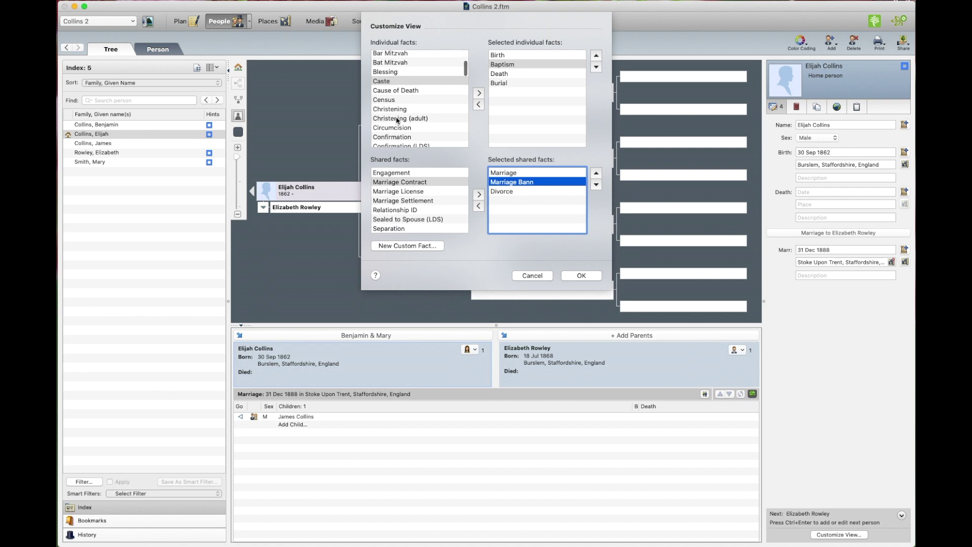
pyautogui.scroll(-4, 397, 119)
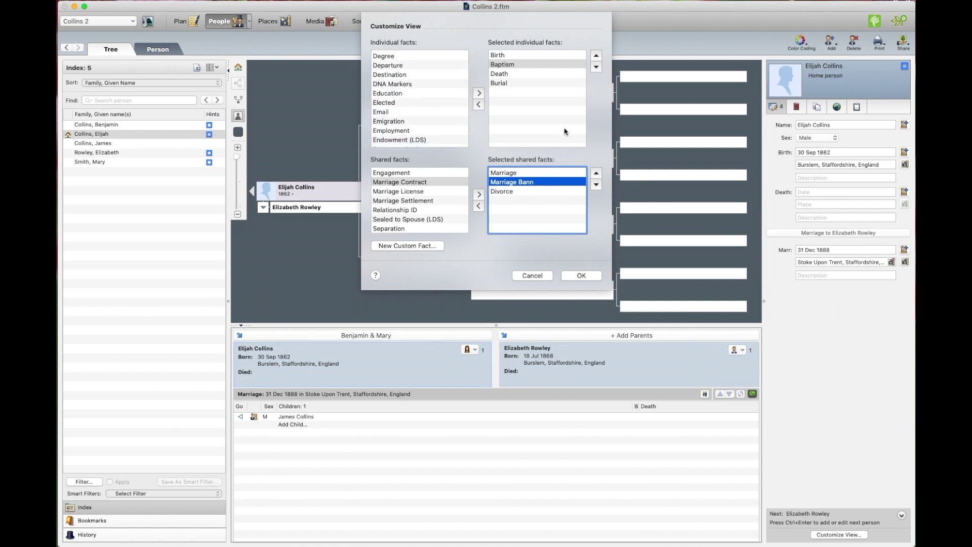
pyautogui.click(581, 277)
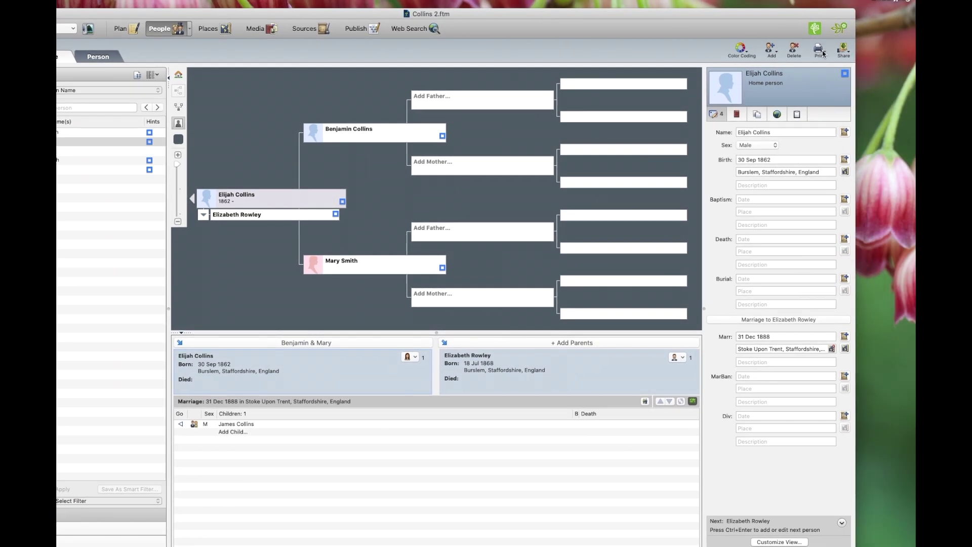
pyautogui.click(824, 50)
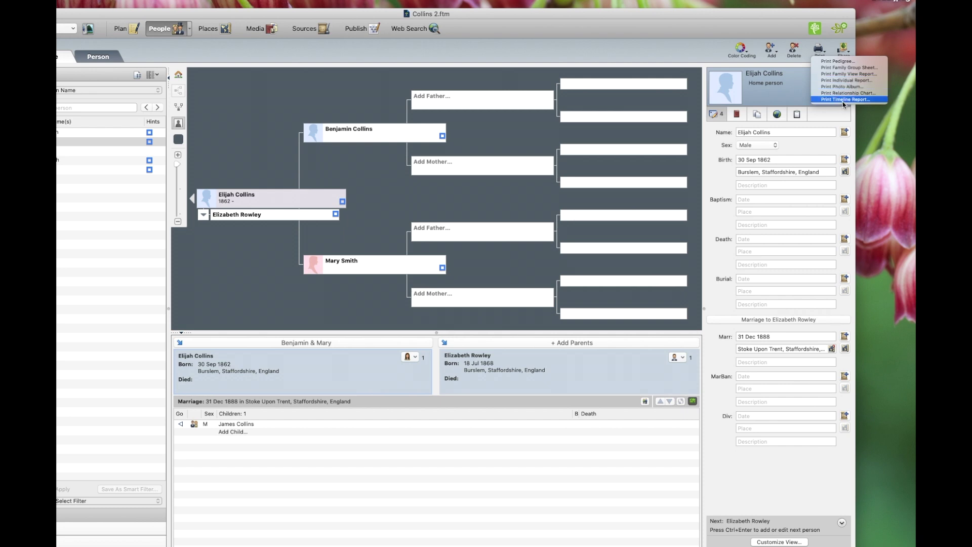
pyautogui.click(761, 26)
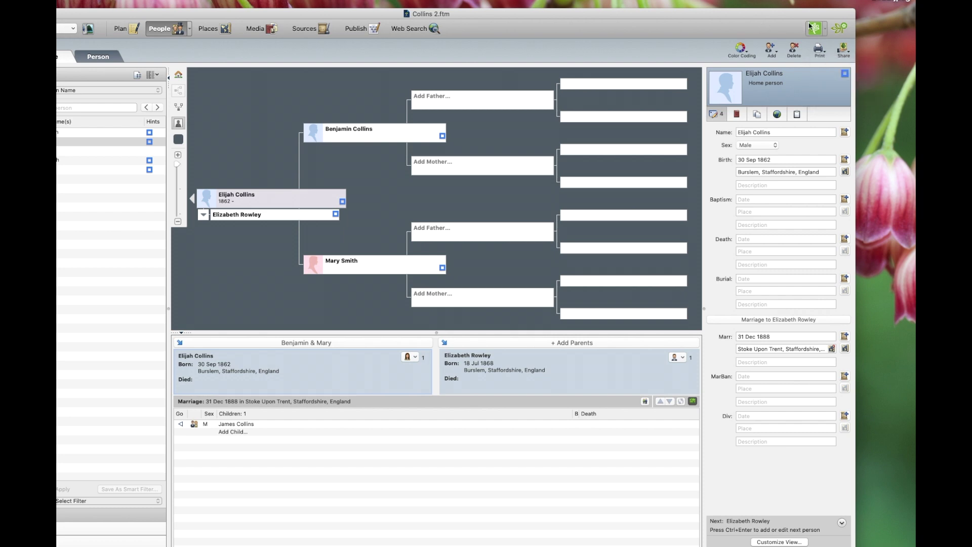
pyautogui.click(845, 49)
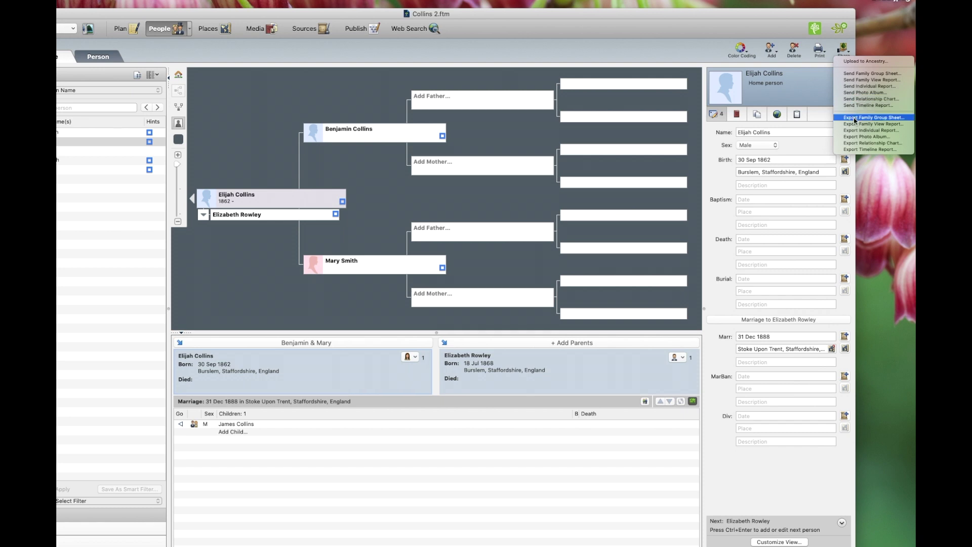
pyautogui.click(856, 143)
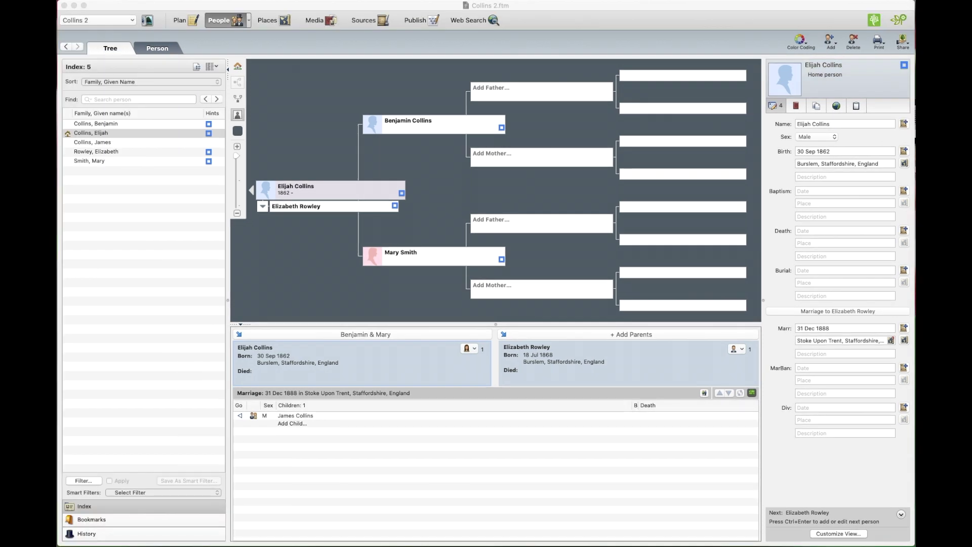